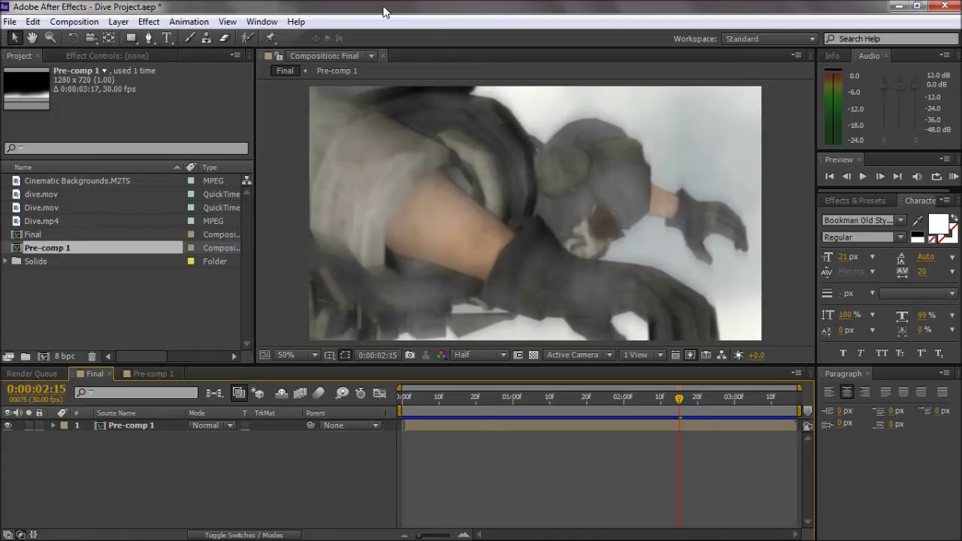
# Preview the composite, then scrub back through its opening second
pyautogui.click(953, 177)
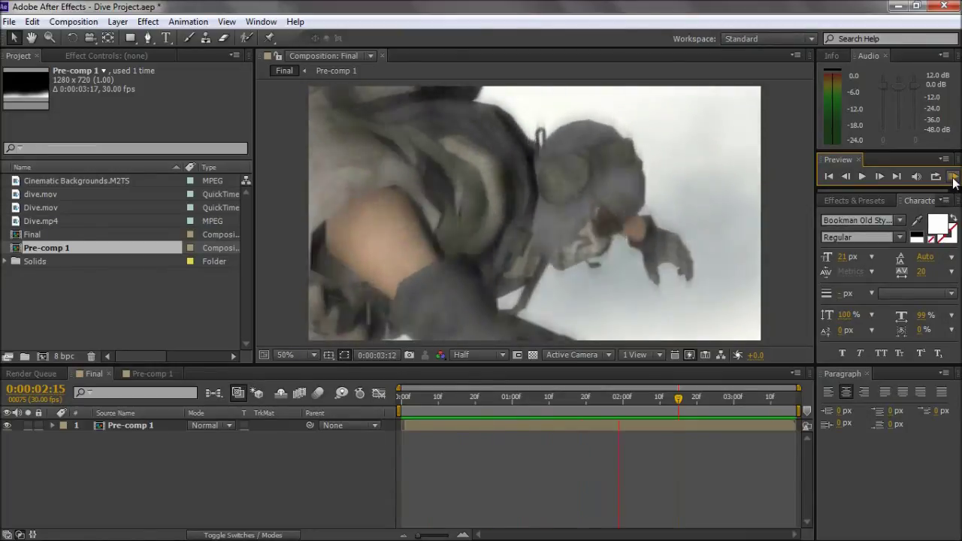
pyautogui.click(523, 398)
pyautogui.moveTo(425, 396); pyautogui.dragTo(537, 398)
pyautogui.moveTo(421, 397); pyautogui.dragTo(604, 392)
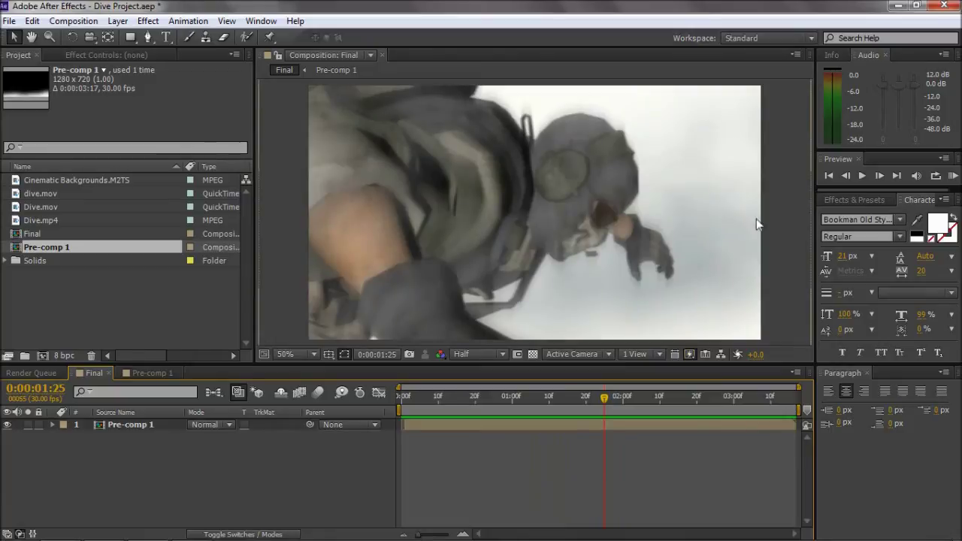
pyautogui.scroll(-1, 649, 200)
pyautogui.scroll(1, 601, 263)
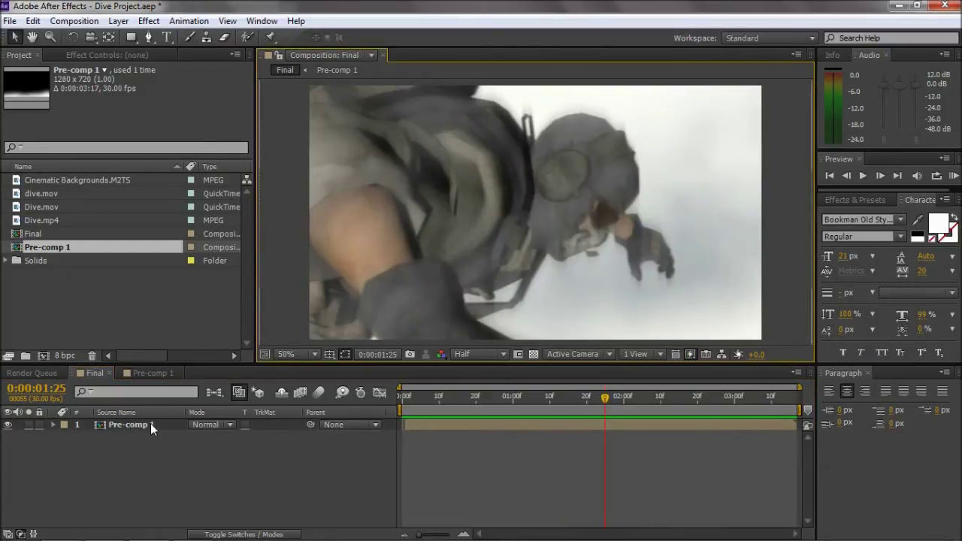
# In Pre-comp 1, hide both Cinematic Backgrounds layers and Black Solid 1, leaving only Dive.mov
pyautogui.click(152, 371)
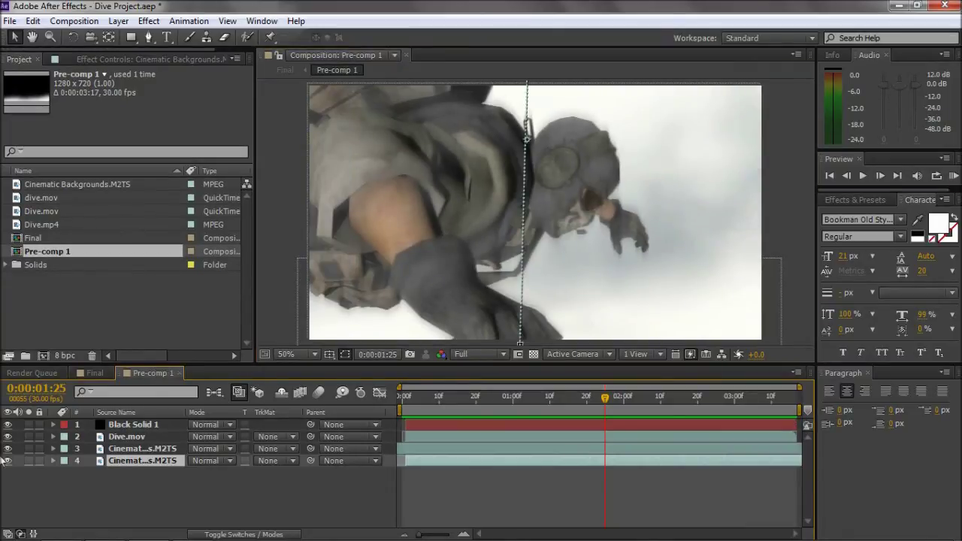
pyautogui.click(134, 425)
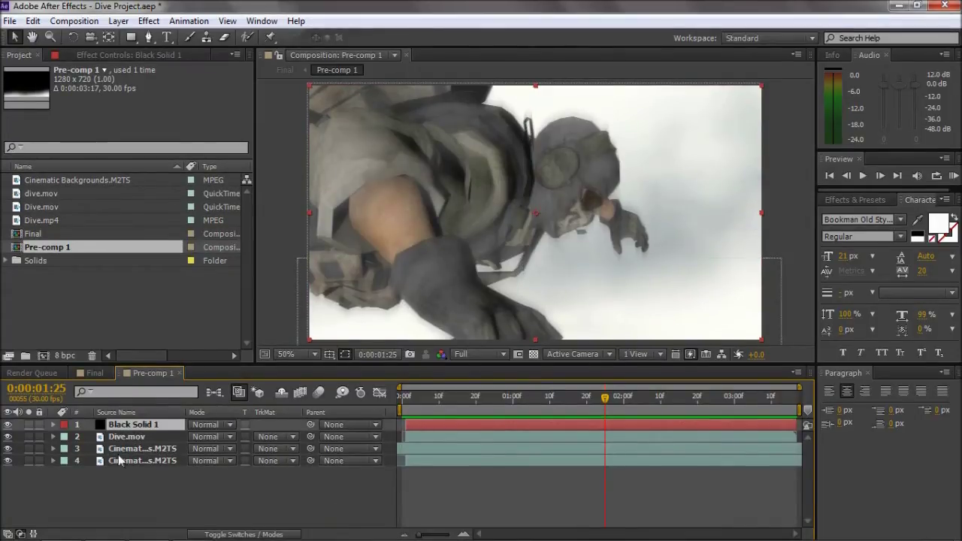
pyautogui.click(119, 437)
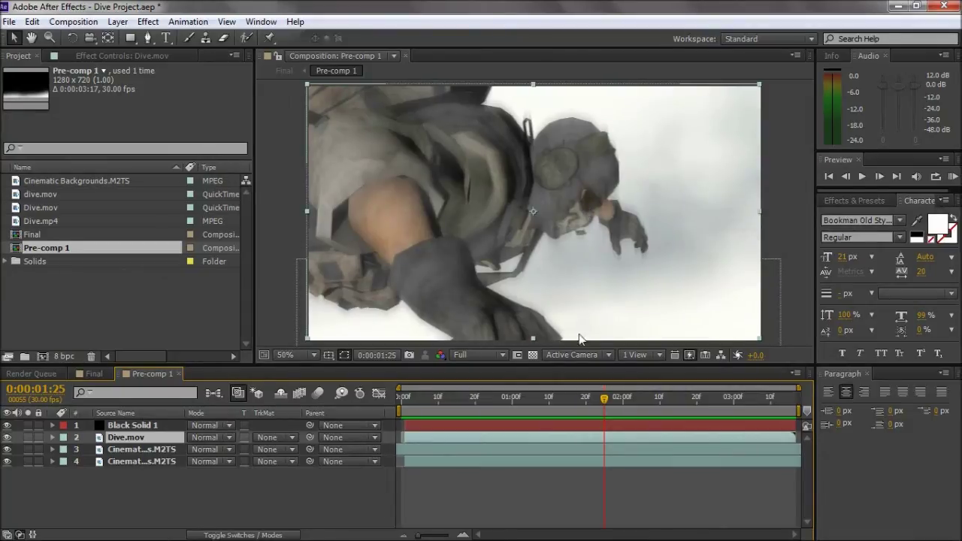
pyautogui.hotkey('ctrl', 'Down')
pyautogui.hotkey('ctrl', 'Down')
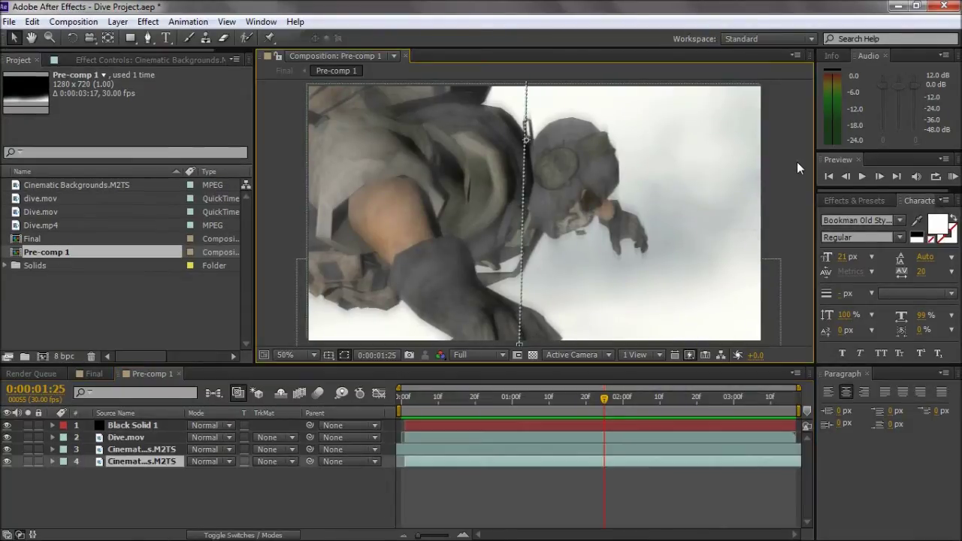
pyautogui.click(301, 487)
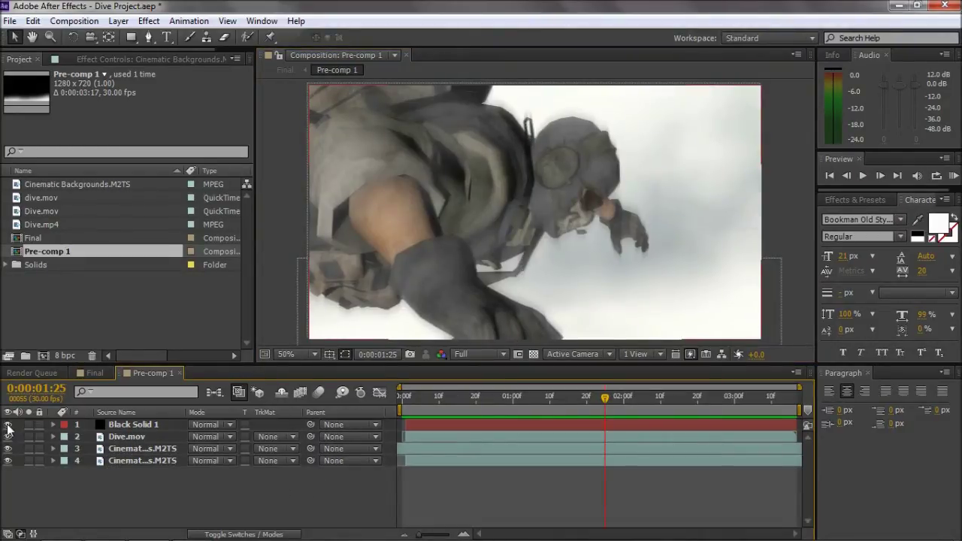
pyautogui.moveTo(7, 449); pyautogui.dragTo(8, 460)
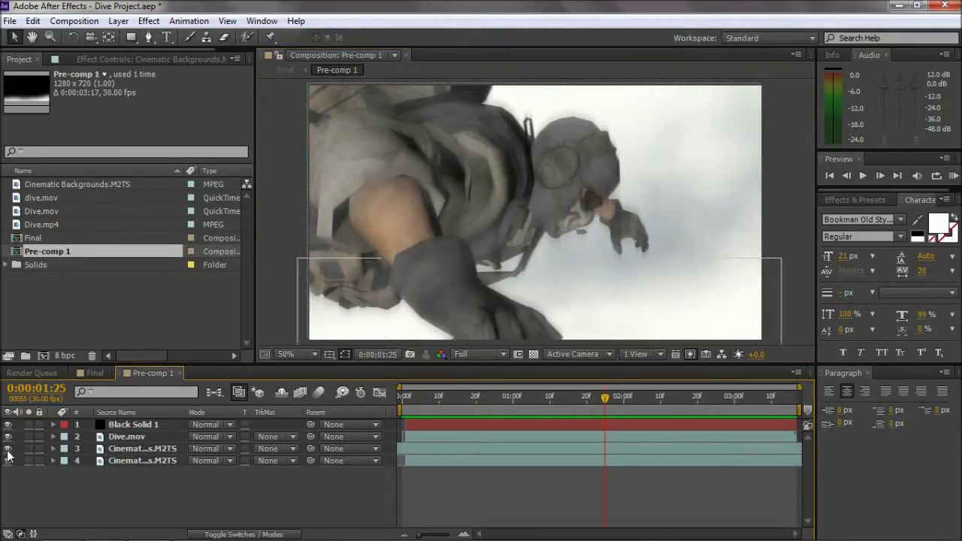
pyautogui.click(7, 425)
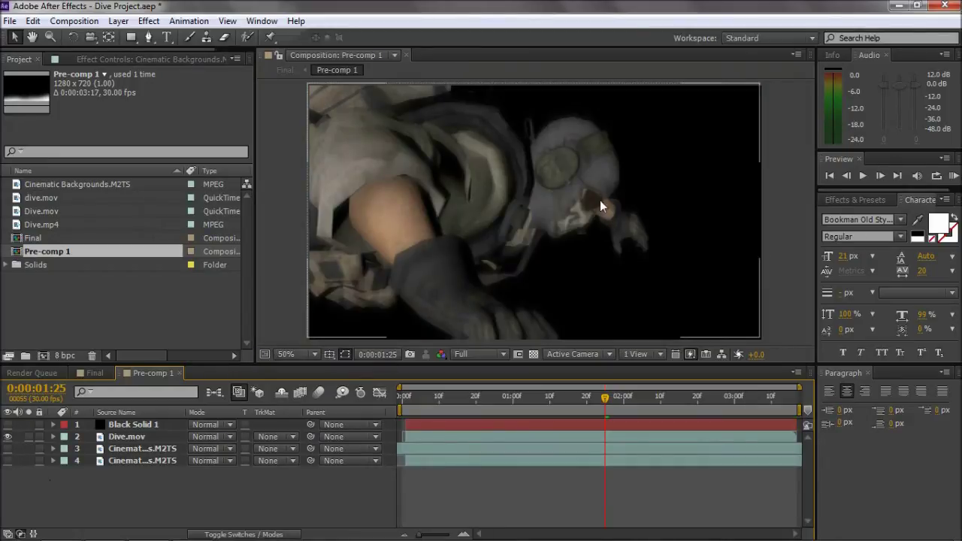
# Switch off CC Cross Blur on Dive.mov, keeping Motion Tile on, and preview the soldier from the start
pyautogui.click(124, 438)
pyautogui.click(93, 59)
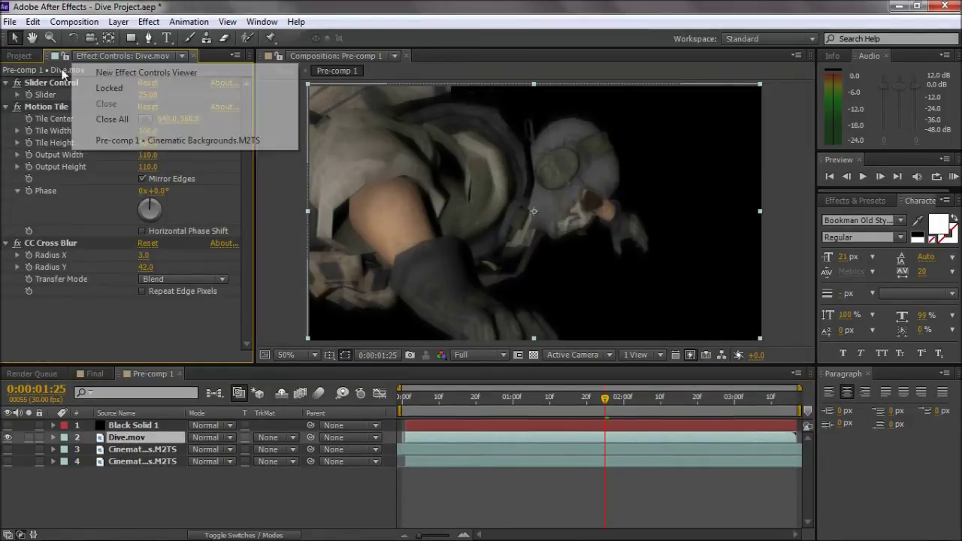
pyautogui.click(16, 106)
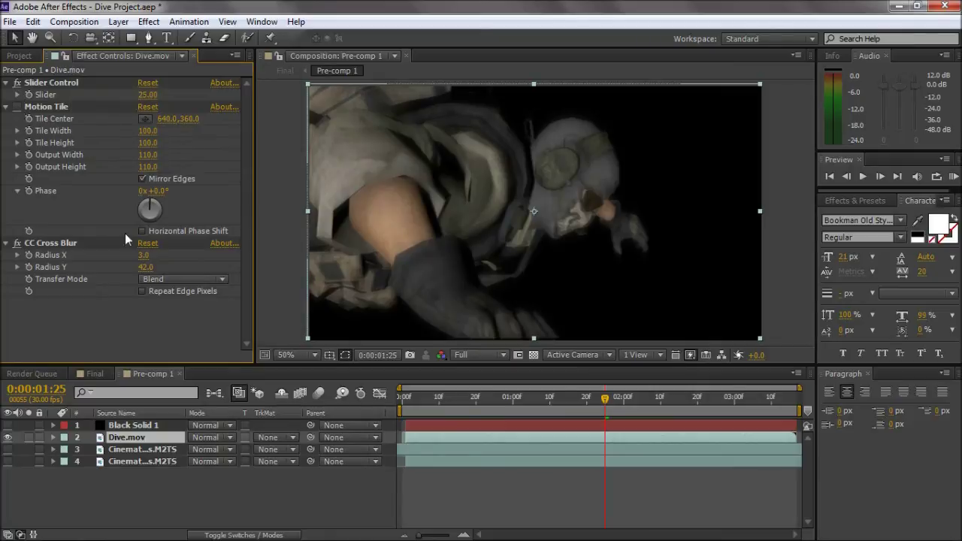
pyautogui.click(16, 243)
pyautogui.click(17, 106)
pyautogui.click(307, 215)
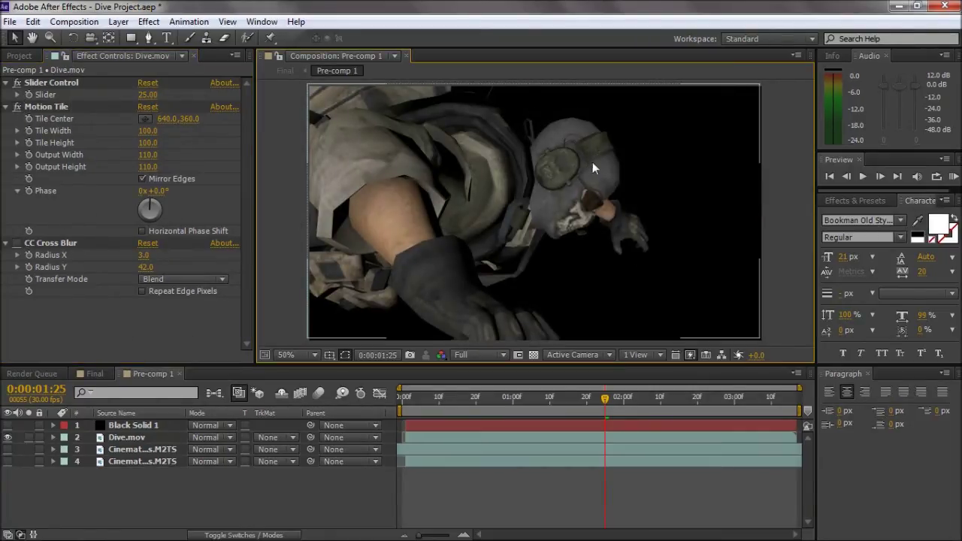
pyautogui.click(952, 176)
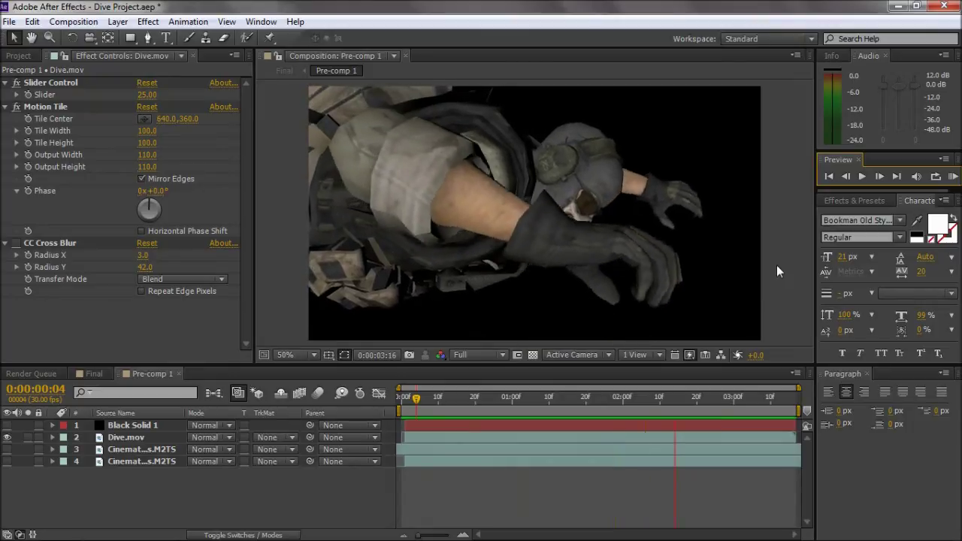
# Set preview to Half resolution and rewrite Dive.mov's Position expression as wiggle(4, effect("Slider Control")("Slider"))
pyautogui.click(462, 354)
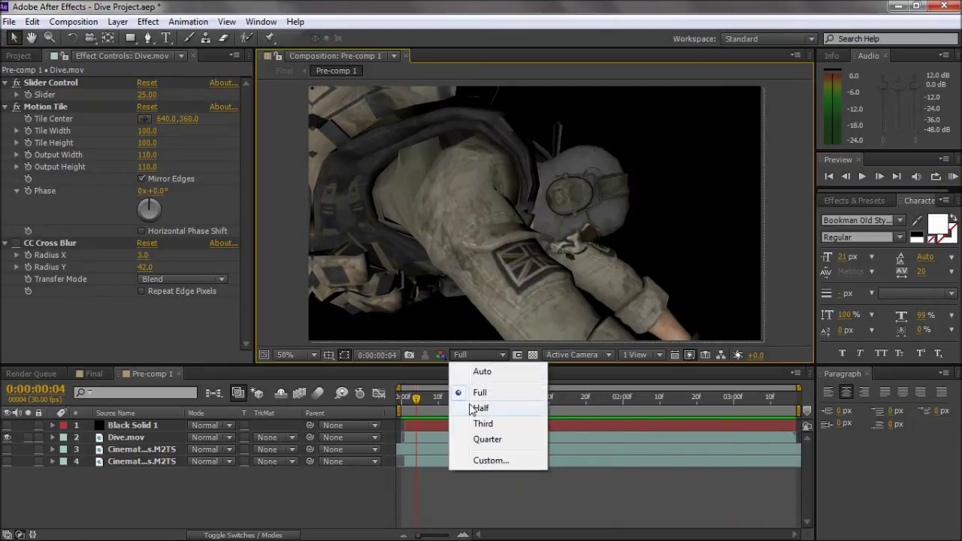
pyautogui.click(473, 408)
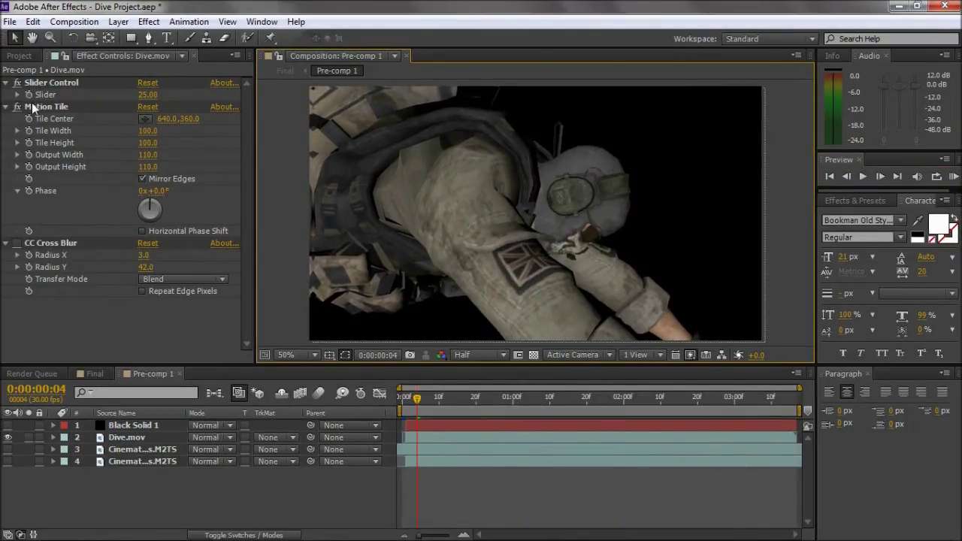
pyautogui.click(128, 437)
pyautogui.press('e')
pyautogui.press('e')
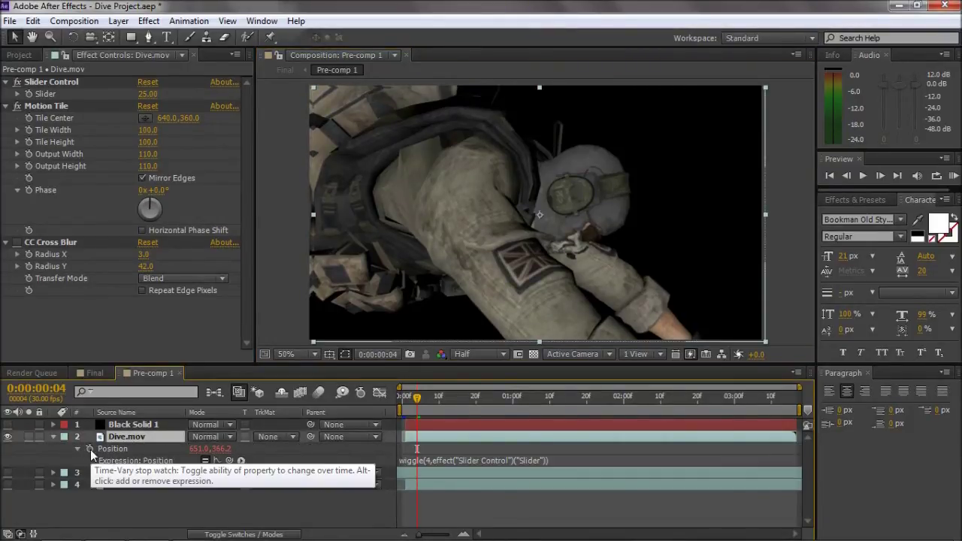
pyautogui.click(438, 458)
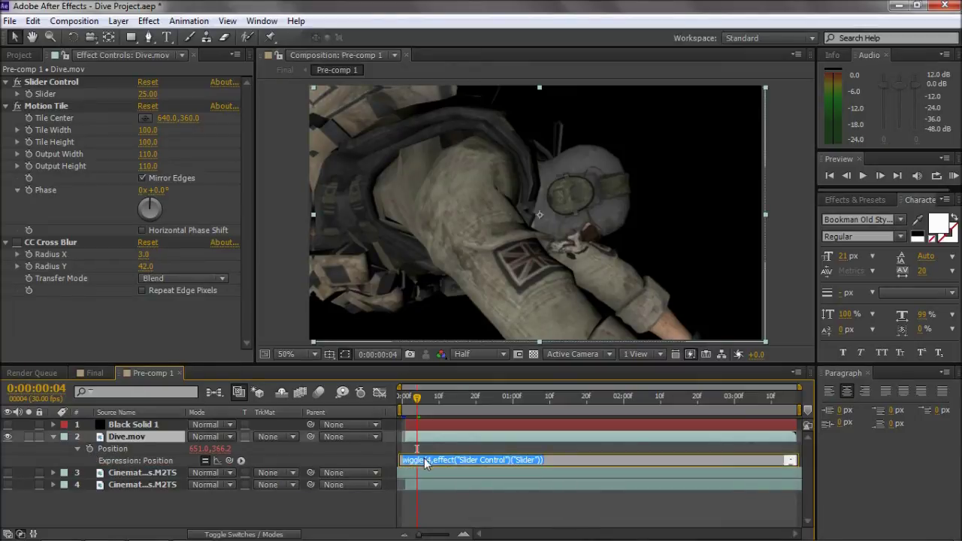
pyautogui.click(426, 462)
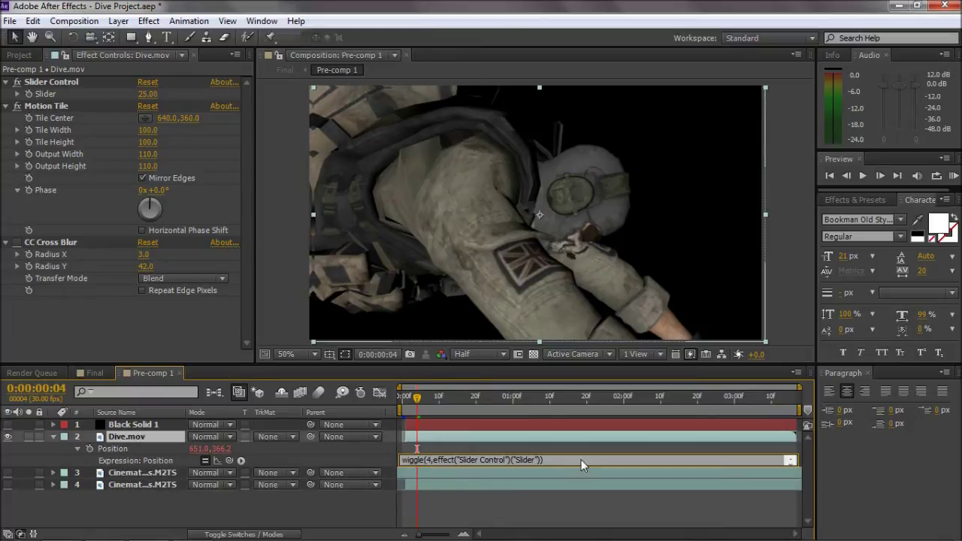
pyautogui.hotkey('ctrl', 'a')
pyautogui.write('wiggle')
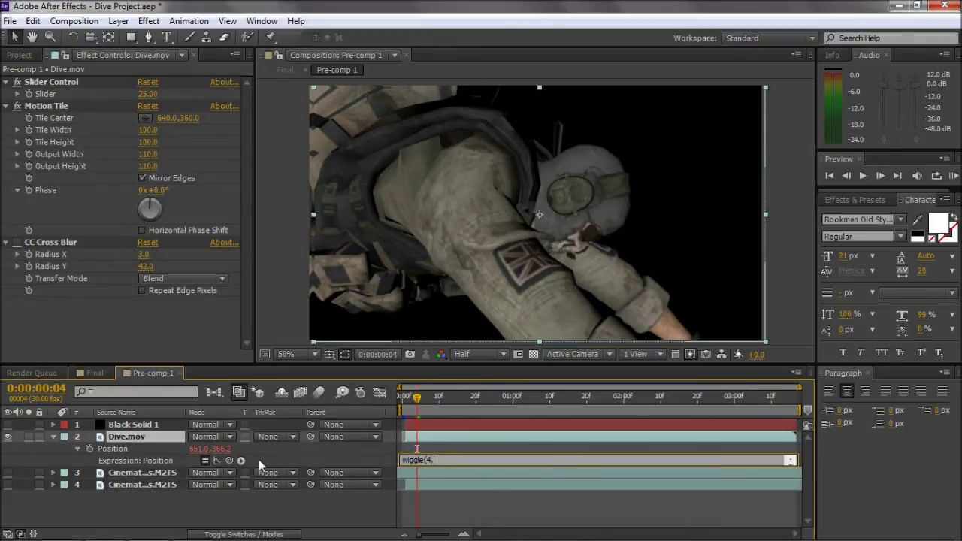
pyautogui.moveTo(229, 461); pyautogui.dragTo(49, 92)
pyautogui.write(')("Slider"))')
pyautogui.click(513, 422)
pyautogui.moveTo(421, 397); pyautogui.dragTo(495, 397)
pyautogui.click(54, 110)
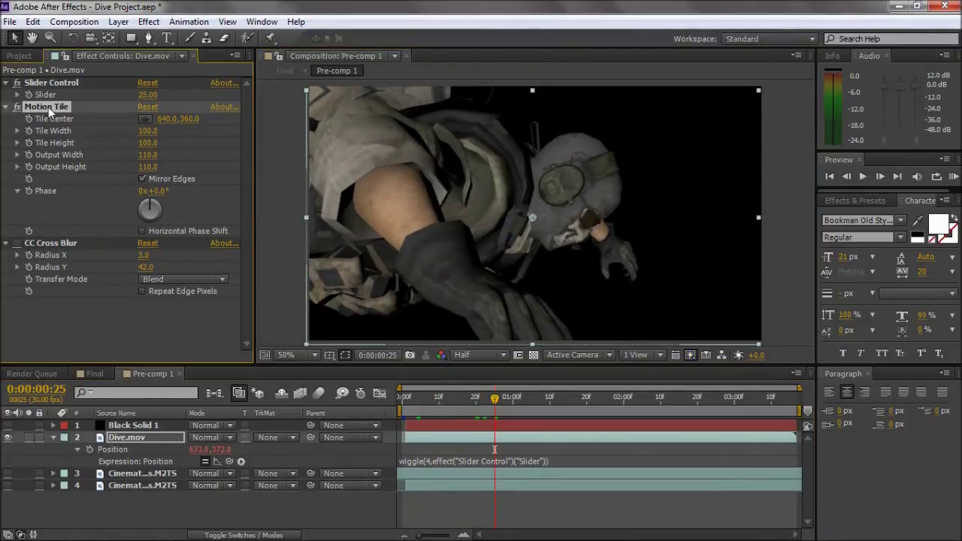
pyautogui.click(503, 399)
pyautogui.moveTo(502, 401); pyautogui.dragTo(524, 399)
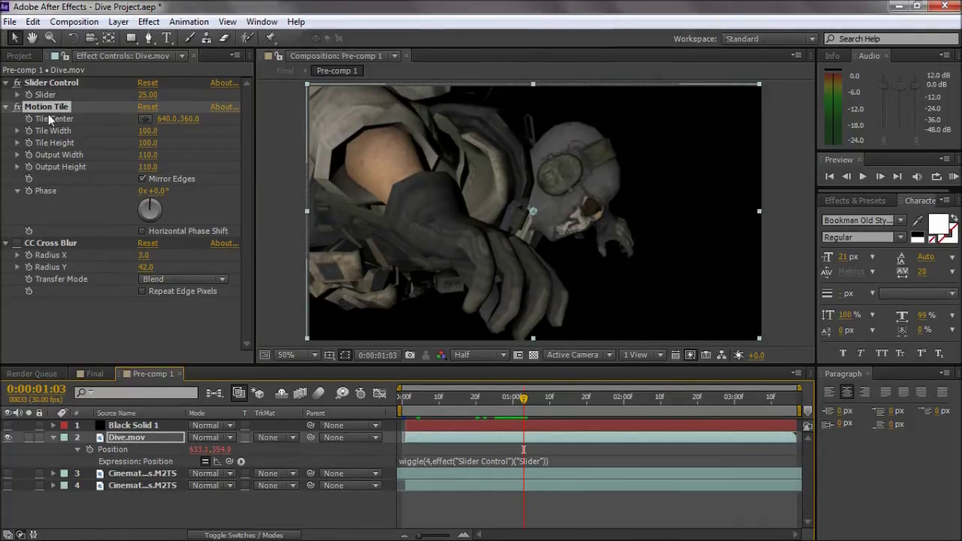
pyautogui.moveTo(468, 399)
pyautogui.mouseDown()
pyautogui.moveTo(475, 405)
pyautogui.moveTo(464, 406)
pyautogui.mouseUp()
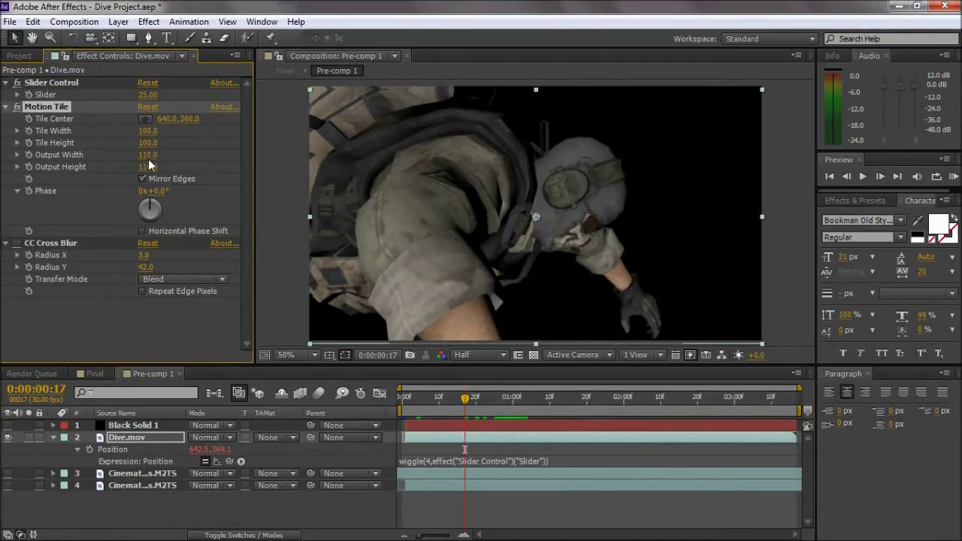
# Scrub and play back the composition to check the soldier's shake
pyautogui.click(306, 276)
pyautogui.moveTo(422, 412); pyautogui.dragTo(501, 412)
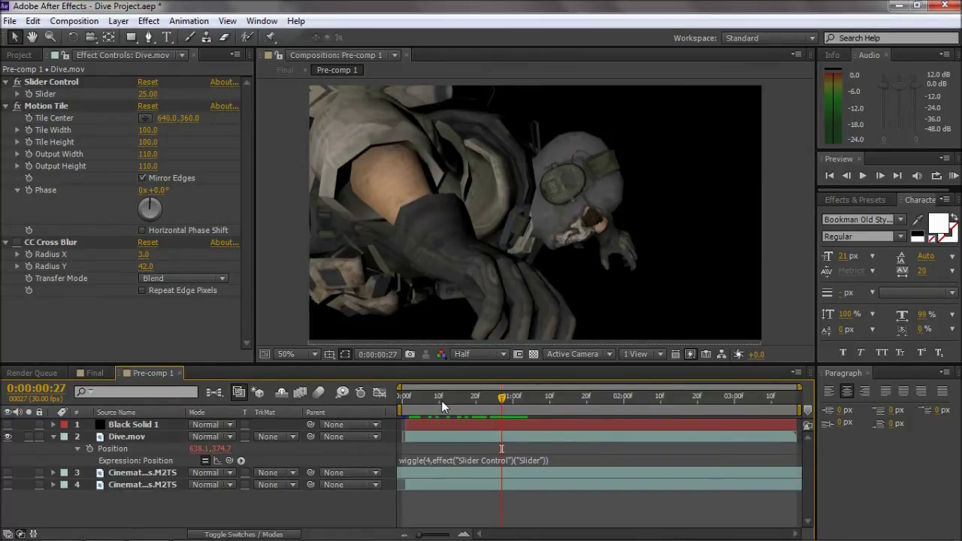
pyautogui.moveTo(441, 400); pyautogui.dragTo(785, 410)
pyautogui.press('space')
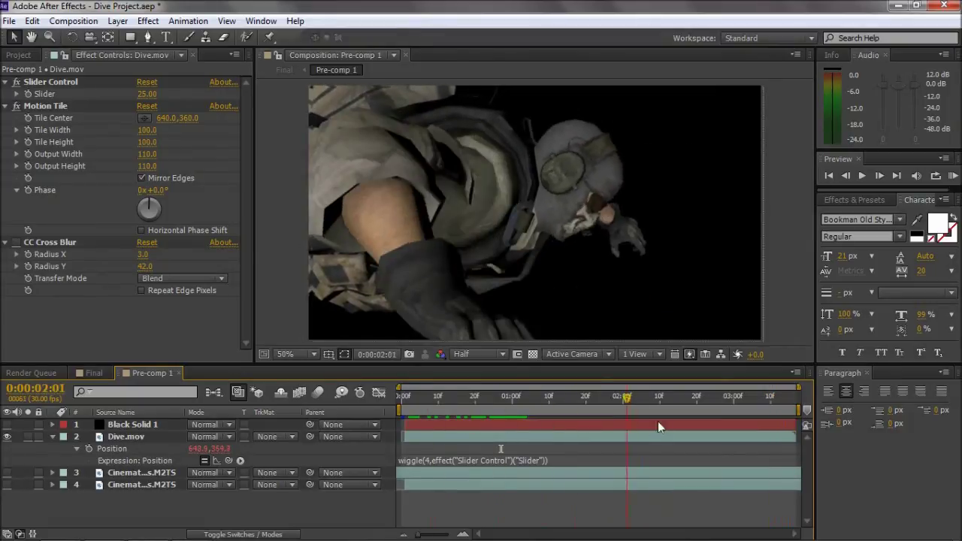
pyautogui.click(781, 274)
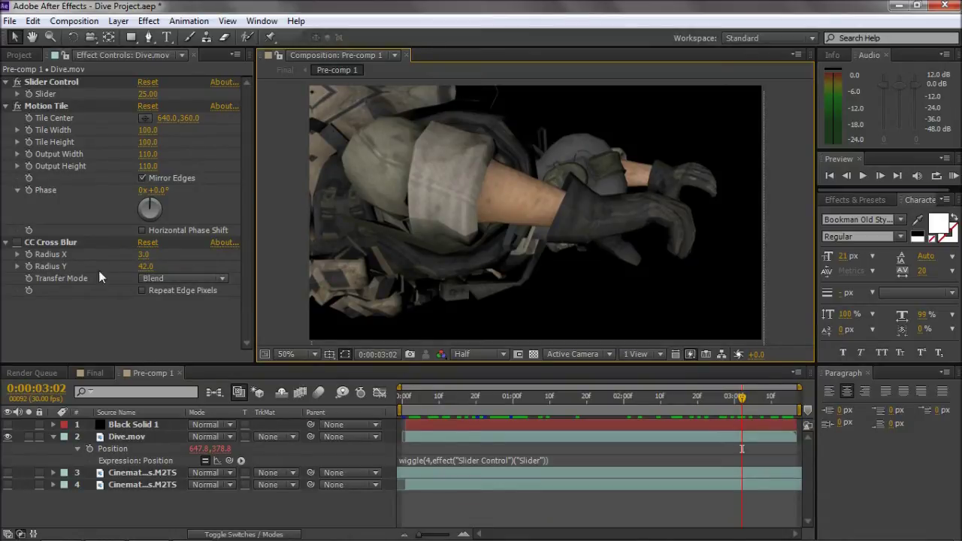
# Turn CC Cross Blur back on and check the blur at 0:00:01:23 and 0:00:00:22
pyautogui.click(16, 242)
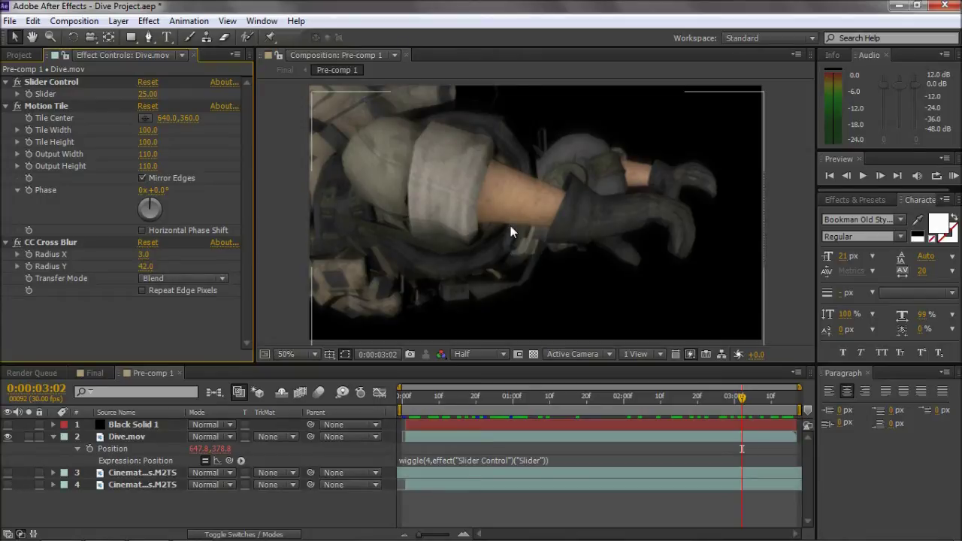
pyautogui.moveTo(599, 406)
pyautogui.mouseDown()
pyautogui.moveTo(556, 401)
pyautogui.moveTo(596, 401)
pyautogui.mouseUp()
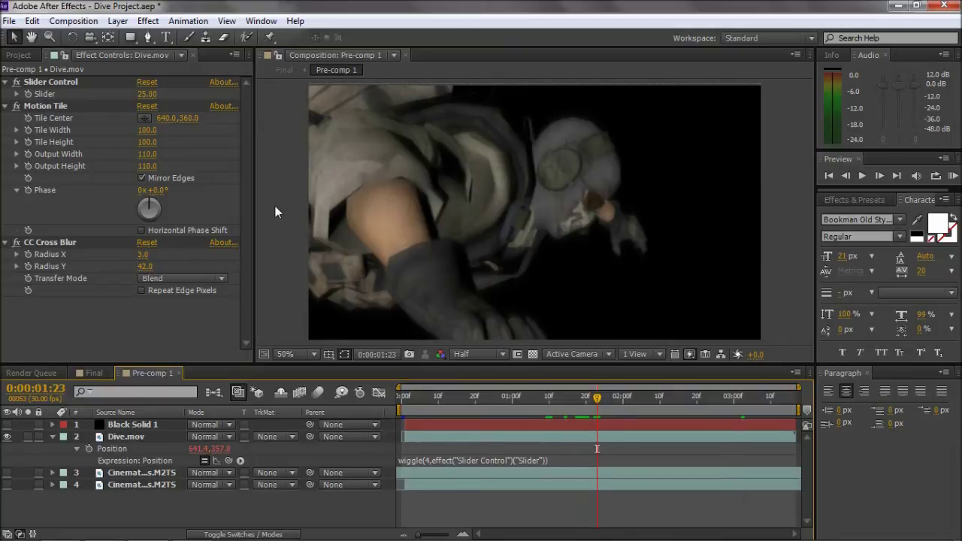
pyautogui.moveTo(597, 395); pyautogui.dragTo(553, 396)
pyautogui.click(126, 436)
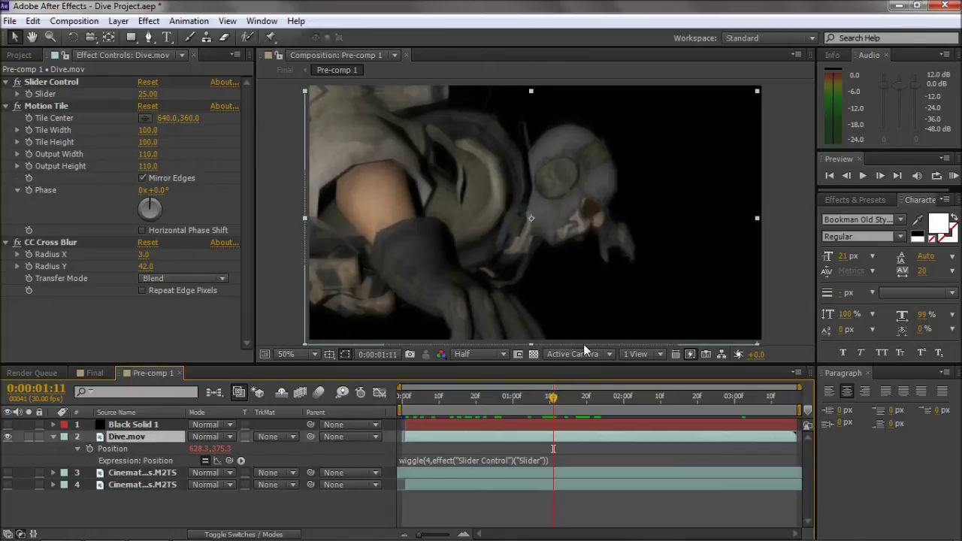
# Collapse Dive.mov and make the cloudy sky and city background layers visible
pyautogui.click(52, 437)
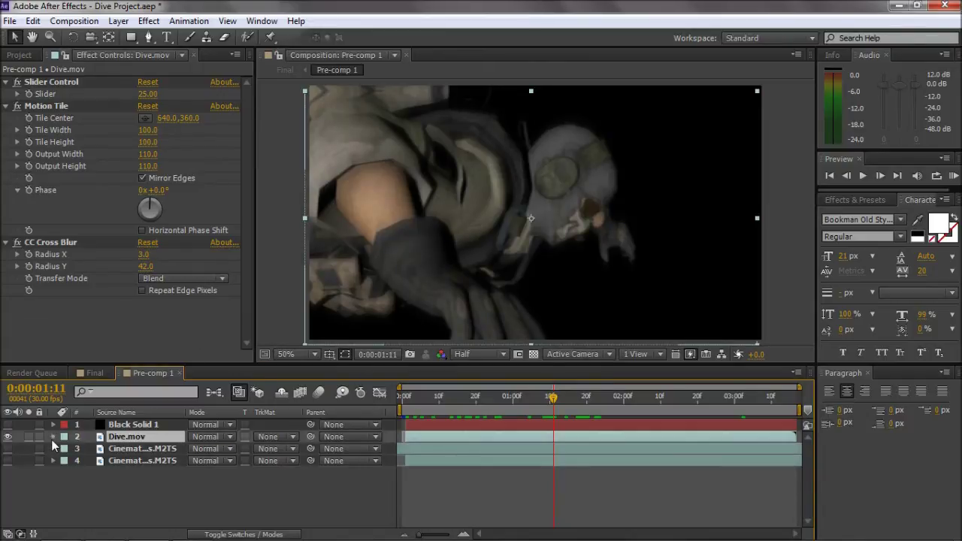
pyautogui.click(158, 476)
pyautogui.click(141, 456)
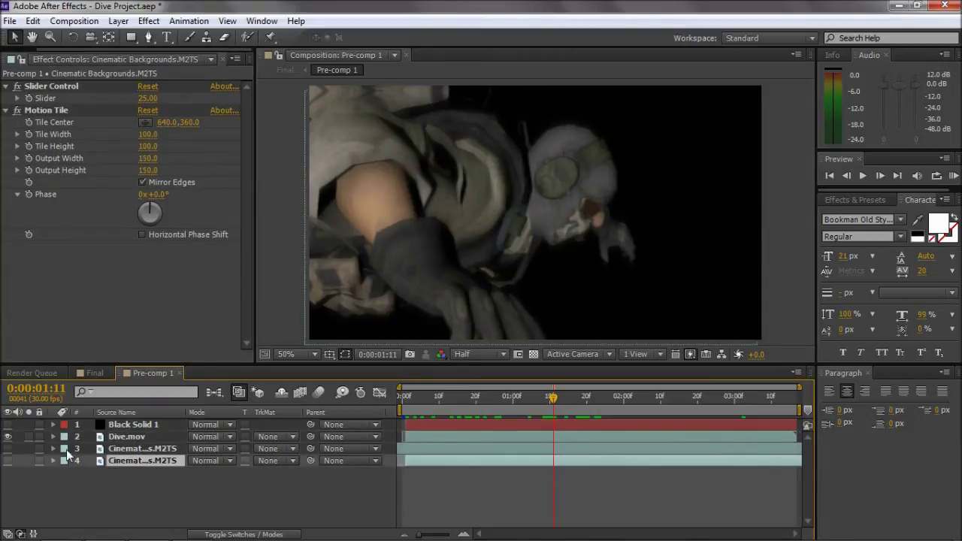
pyautogui.click(8, 459)
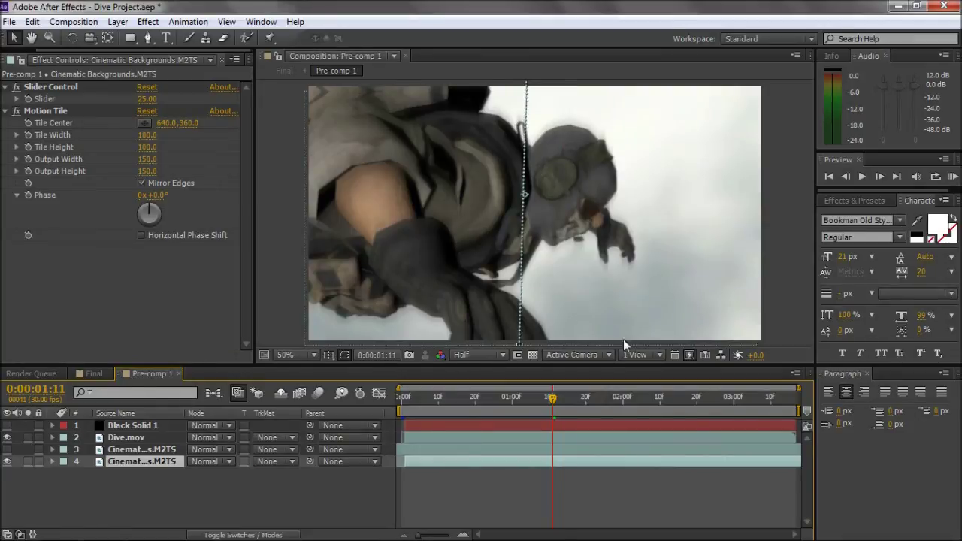
pyautogui.moveTo(552, 398); pyautogui.dragTo(775, 413)
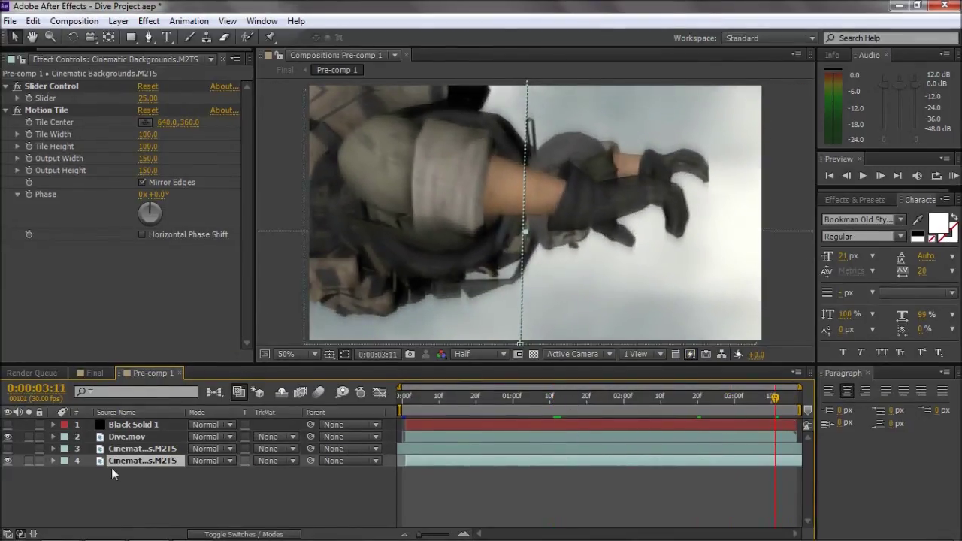
pyautogui.click(8, 447)
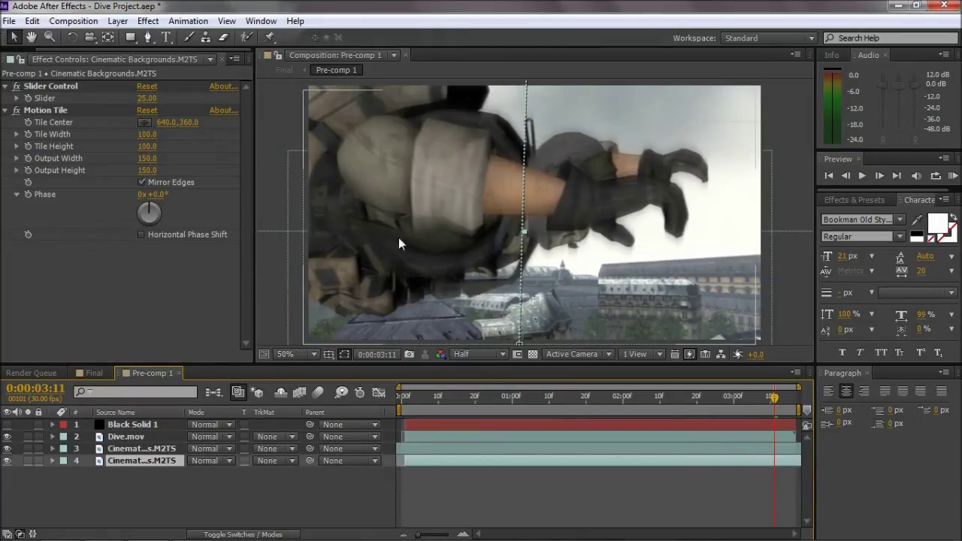
# Hide the diver, compare each background on its own, then select both background layers
pyautogui.click(580, 449)
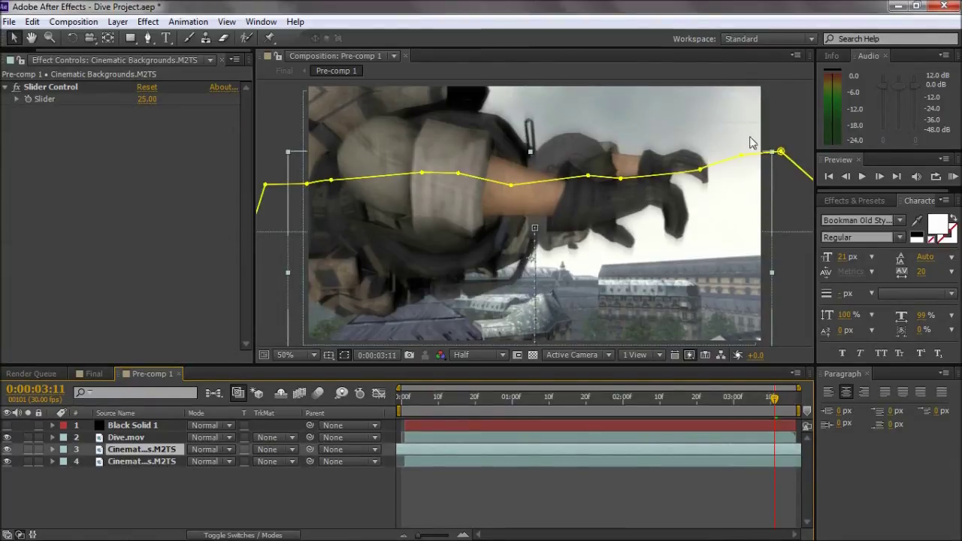
pyautogui.click(7, 437)
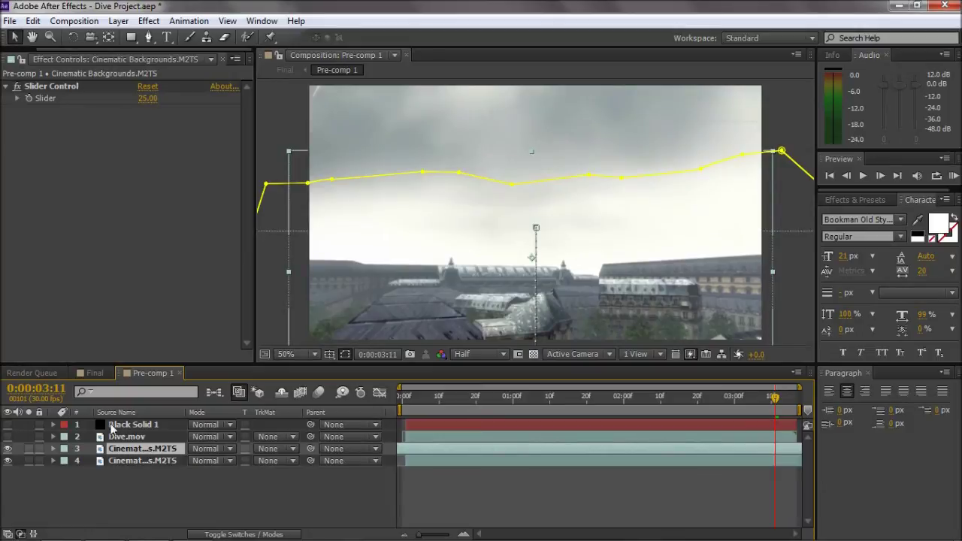
pyautogui.click(9, 455)
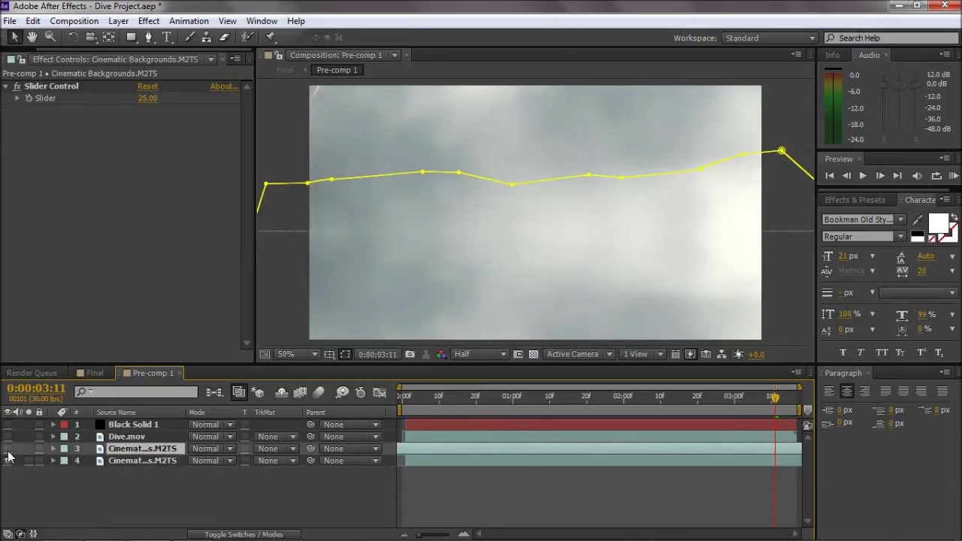
pyautogui.click(9, 456)
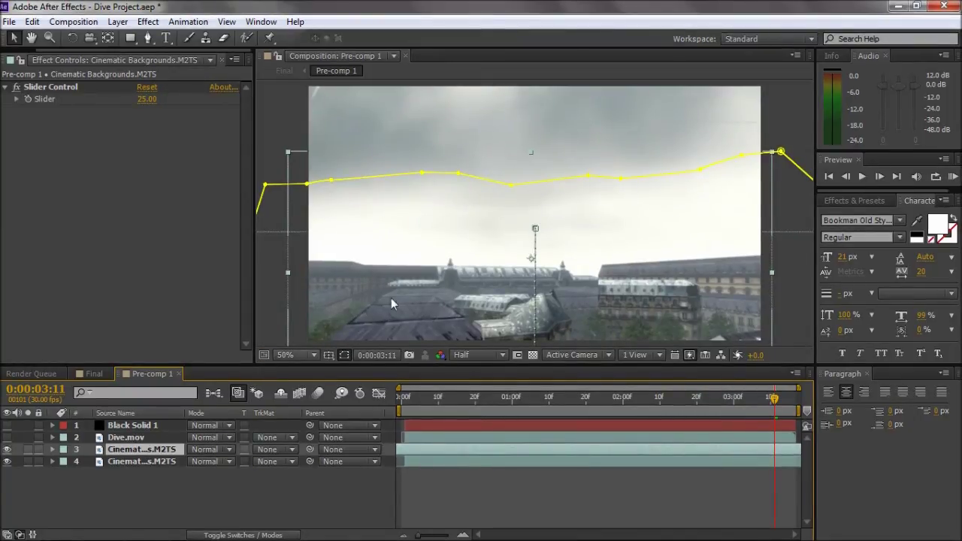
pyautogui.click(112, 461)
pyautogui.click(9, 461)
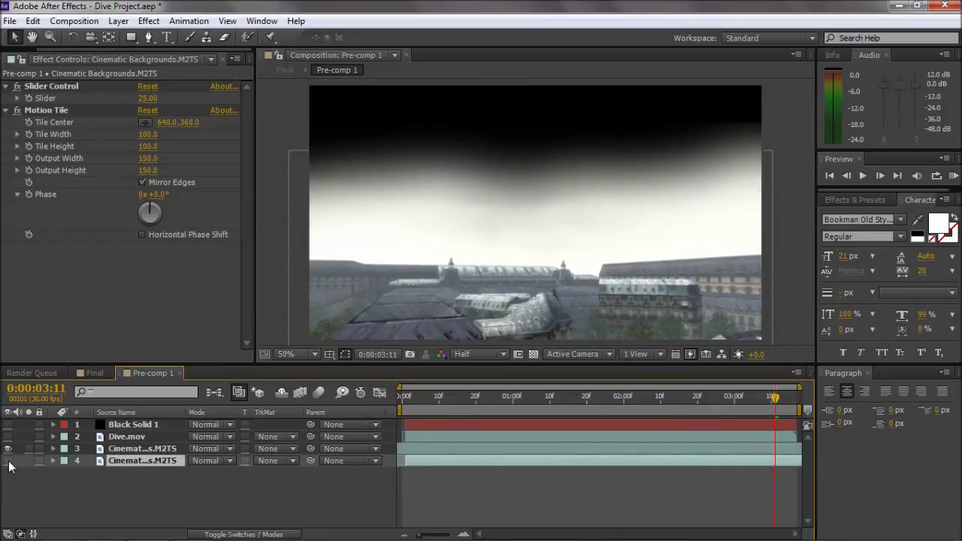
pyautogui.click(8, 461)
pyautogui.click(125, 449)
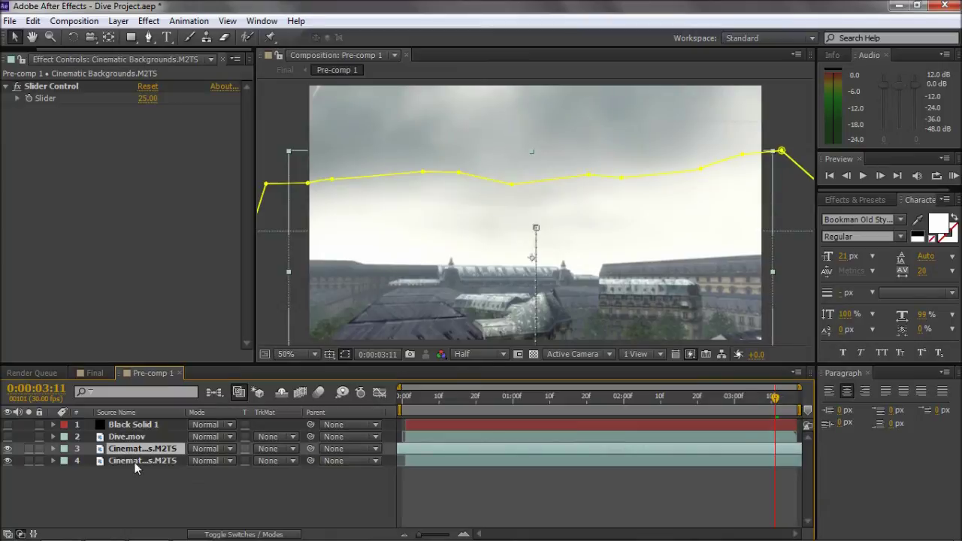
pyautogui.keyDown('ctrl'); pyautogui.click(135, 467); pyautogui.keyUp('ctrl')
# Show the backgrounds' Position, zoom the viewer to 12.5% and watch the city rise to 0:00:03:16
pyautogui.press('p')
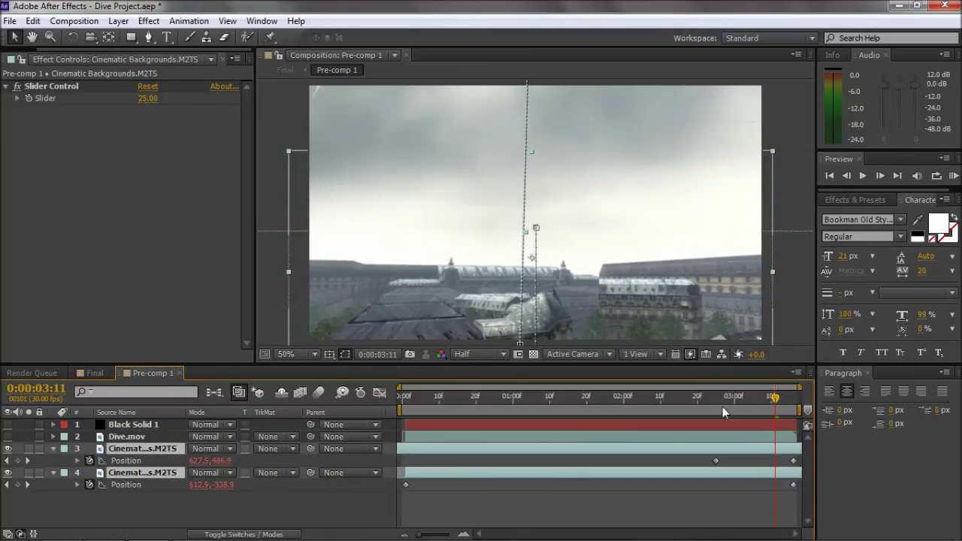
pyautogui.moveTo(774, 397); pyautogui.dragTo(726, 402)
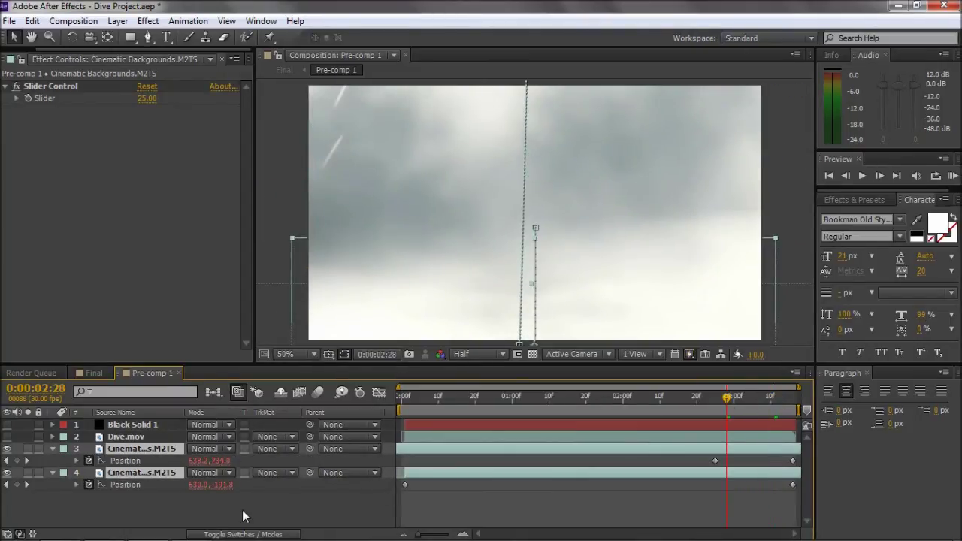
pyautogui.click(137, 475)
pyautogui.click(719, 445)
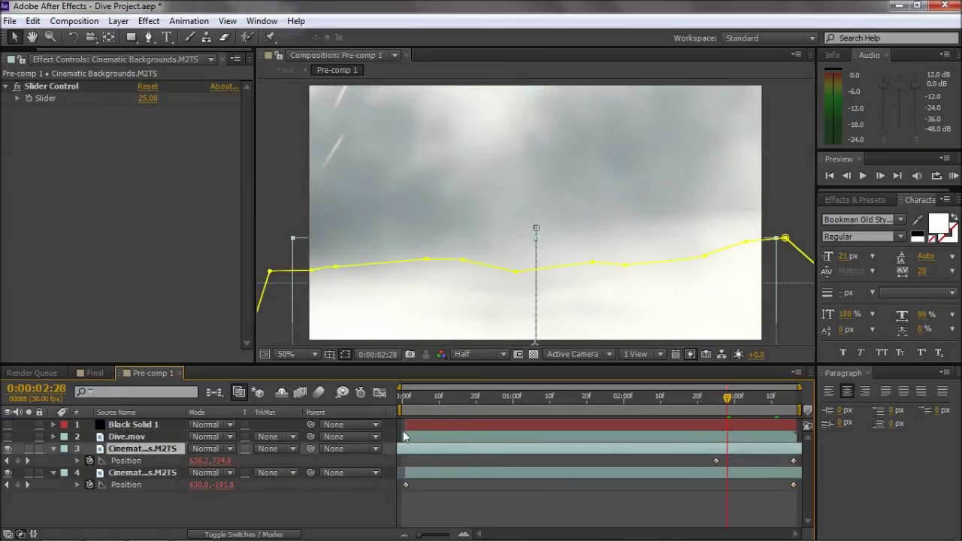
pyautogui.moveTo(726, 395); pyautogui.dragTo(713, 403)
pyautogui.press(',')
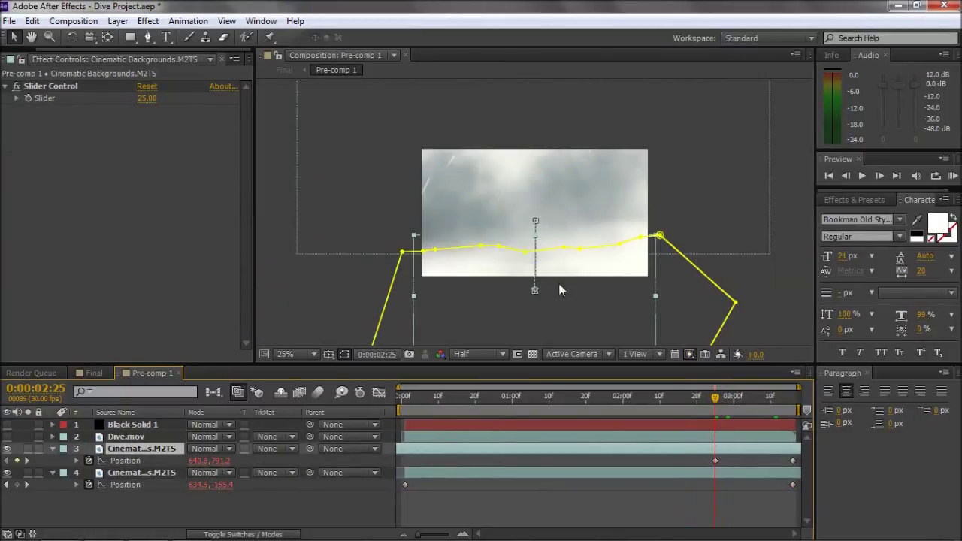
pyautogui.press(',')
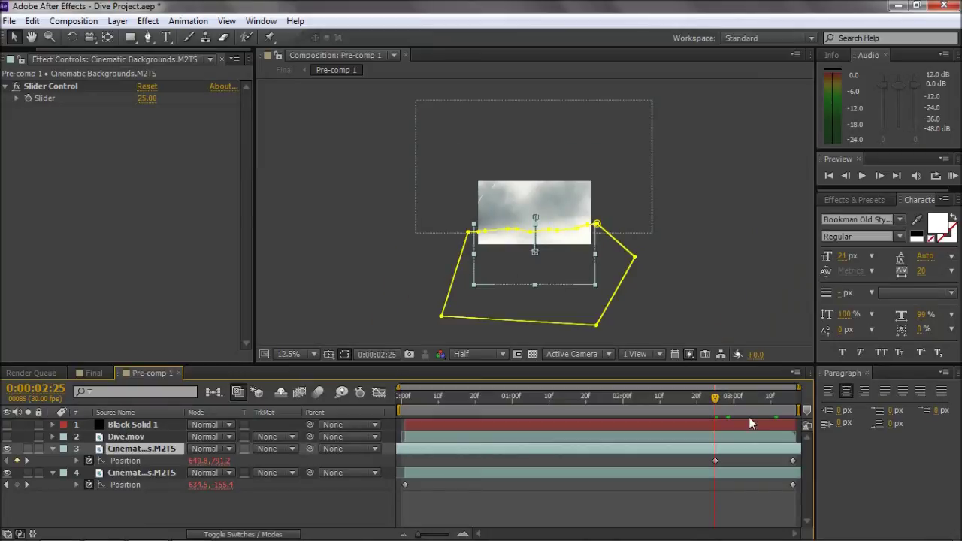
pyautogui.moveTo(715, 397); pyautogui.dragTo(794, 409)
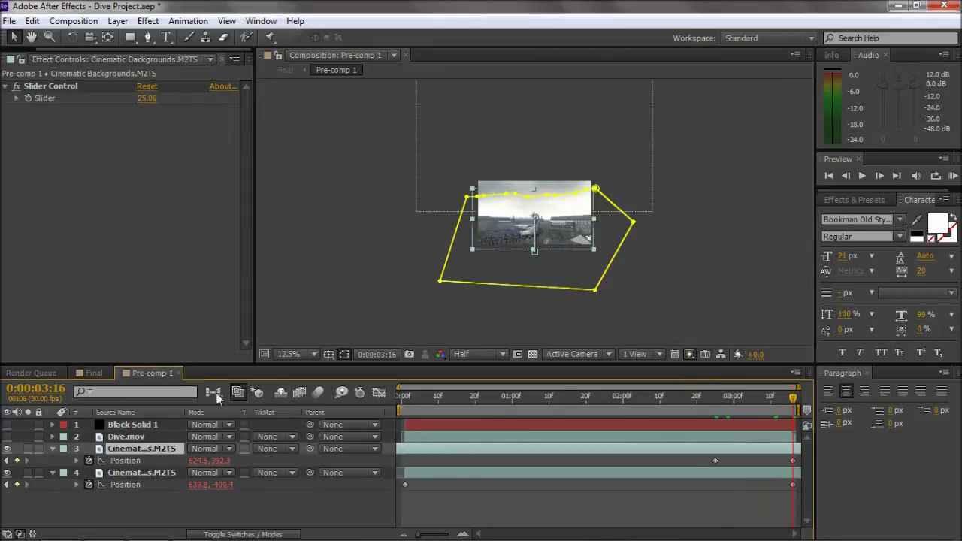
# Review the Final composition between 0:00:03:07 and 0:00:03:14
pyautogui.click(93, 372)
pyautogui.moveTo(773, 405)
pyautogui.mouseDown()
pyautogui.moveTo(725, 400)
pyautogui.moveTo(760, 400)
pyautogui.mouseUp()
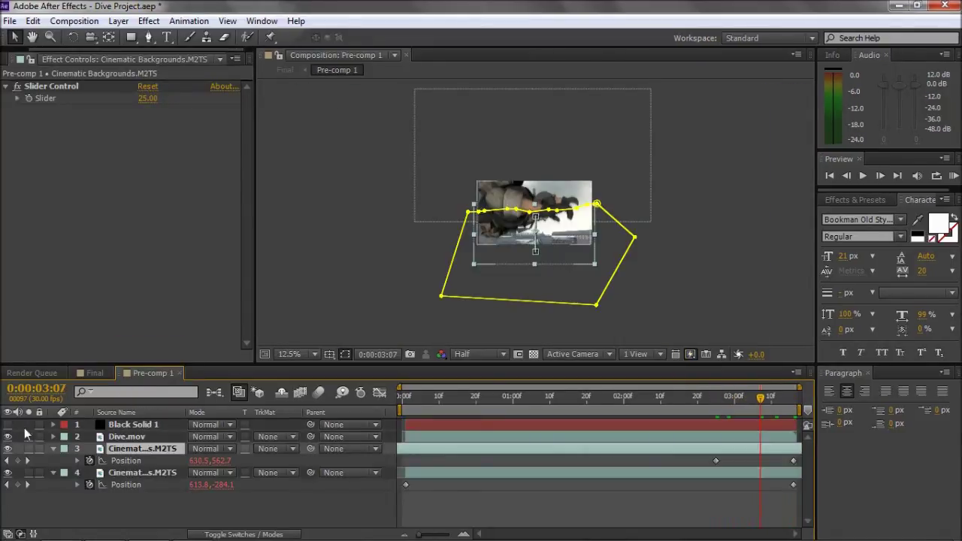
pyautogui.click(82, 373)
pyautogui.moveTo(758, 399); pyautogui.dragTo(785, 403)
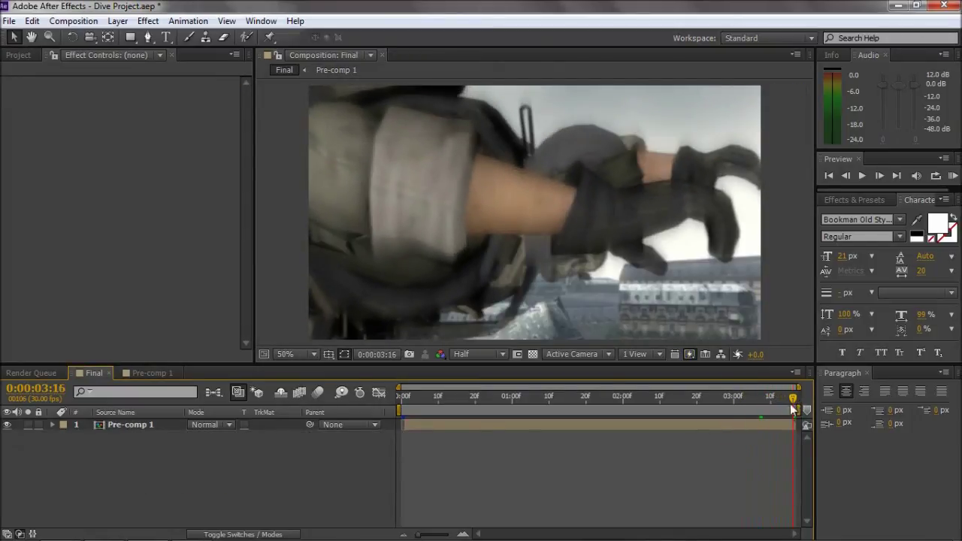
# Scrub the Final composite from 0:00:01:12 to a later frame of the dive
pyautogui.click(557, 402)
pyautogui.moveTo(557, 402); pyautogui.dragTo(588, 399)
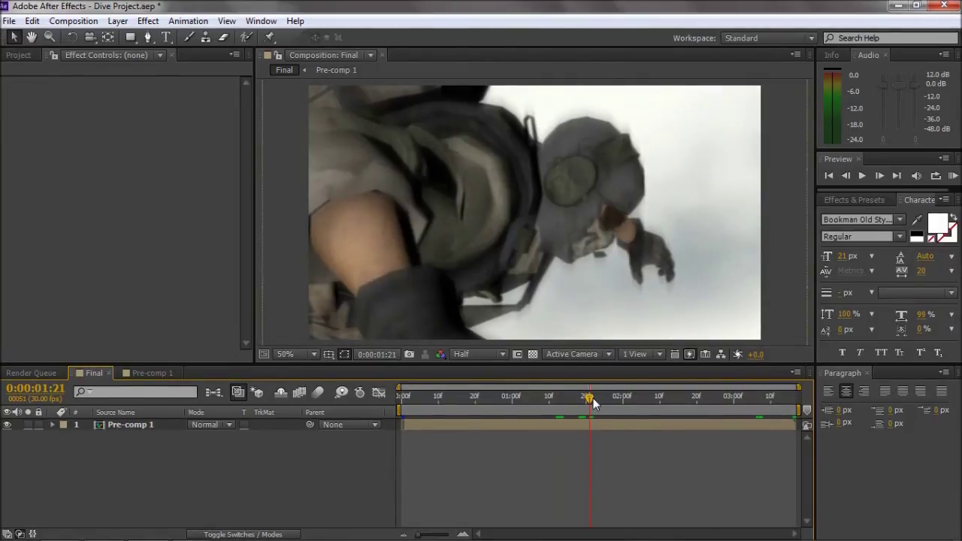
pyautogui.moveTo(588, 399); pyautogui.dragTo(659, 399)
# Back in Pre-comp 1, zoom out and scrub from the start to watch the backgrounds rise
pyautogui.click(150, 372)
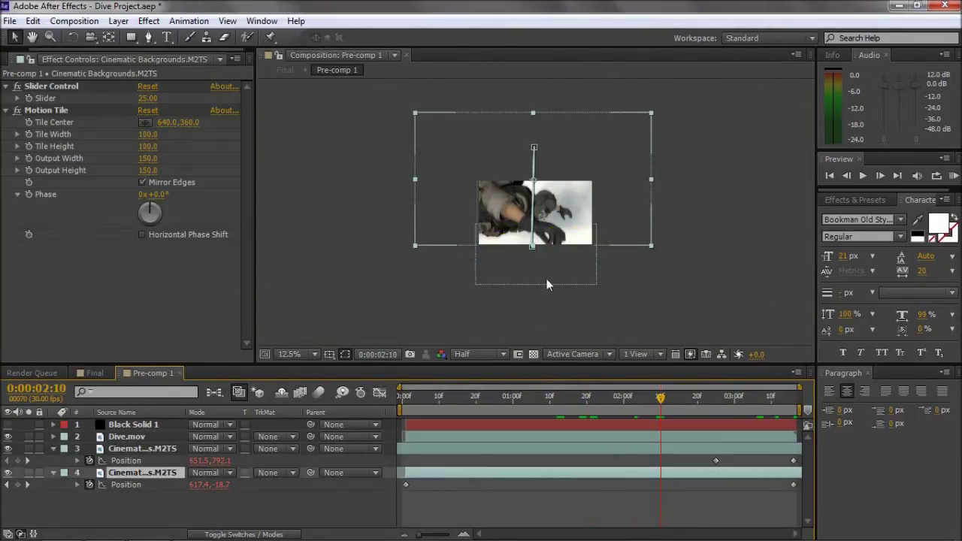
pyautogui.scroll(2, 546, 281)
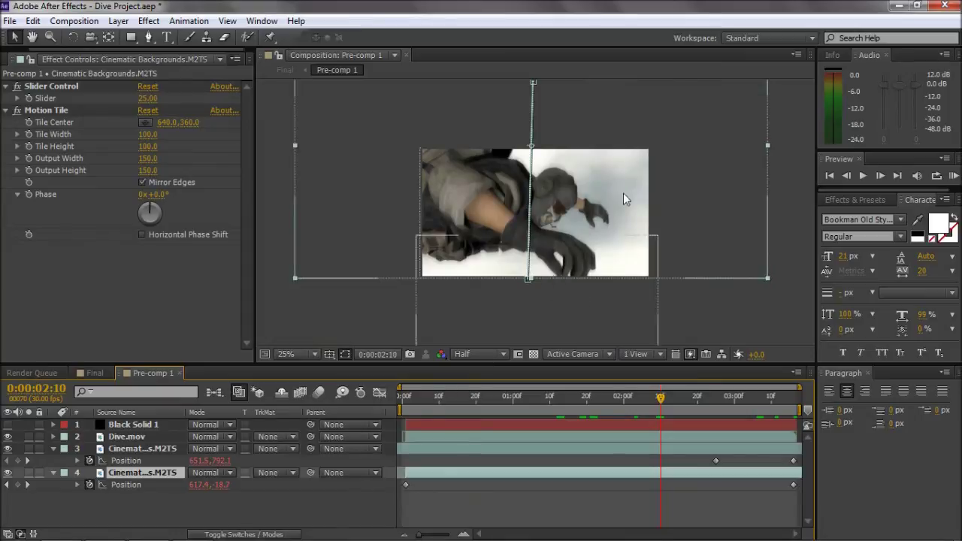
pyautogui.scroll(2, 606, 195)
pyautogui.moveTo(456, 395); pyautogui.dragTo(386, 396)
pyautogui.press(',')
pyautogui.press(',')
pyautogui.press(',')
pyautogui.press(',')
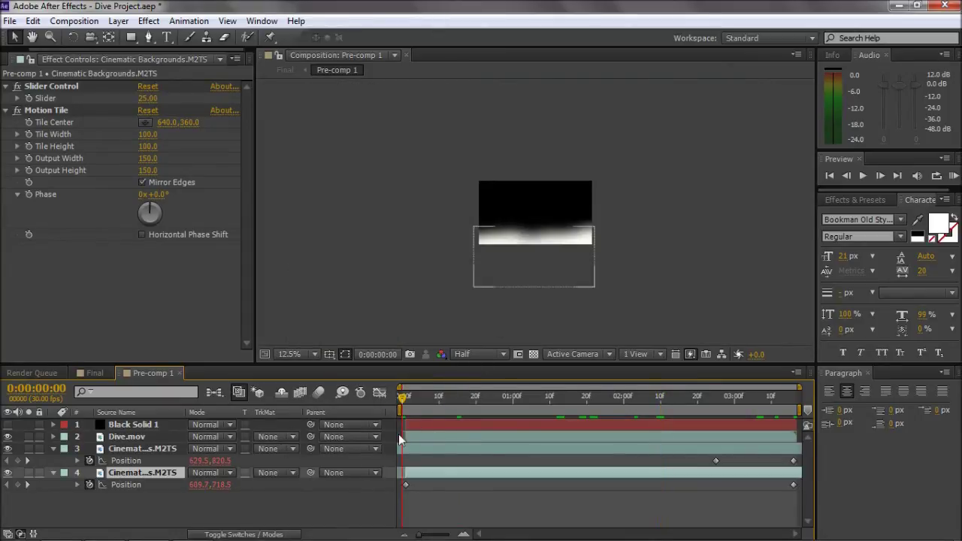
pyautogui.click(423, 396)
pyautogui.moveTo(462, 398); pyautogui.dragTo(501, 398)
pyautogui.moveTo(418, 398); pyautogui.dragTo(798, 412)
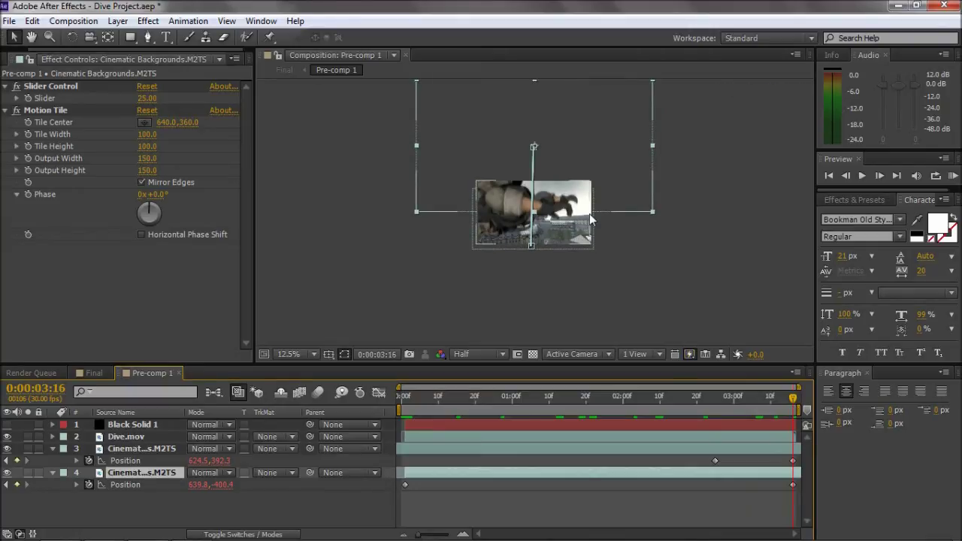
# Collapse both backgrounds' Position properties and park zoomed in at 0:00:01:05
pyautogui.click(53, 448)
pyautogui.click(54, 461)
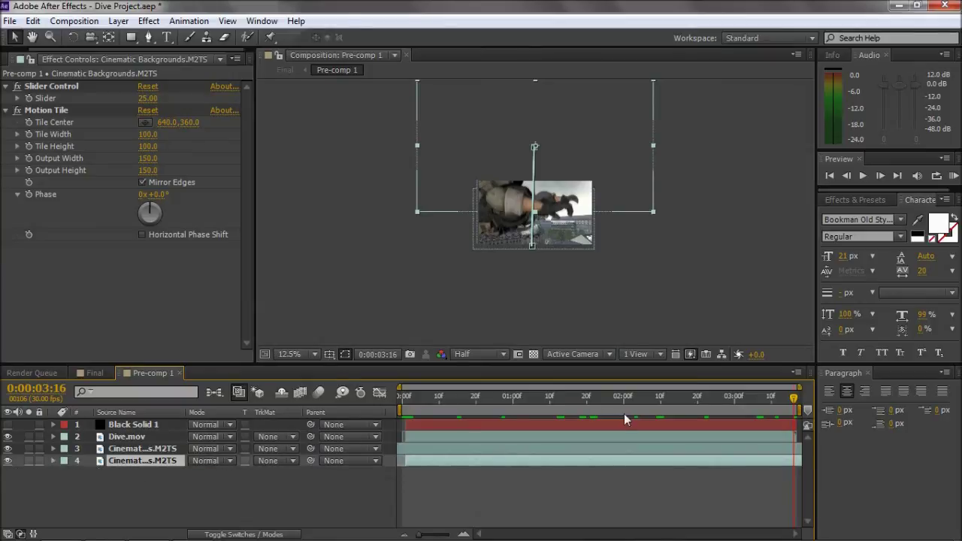
pyautogui.click(585, 397)
pyautogui.moveTo(584, 396); pyautogui.dragTo(531, 397)
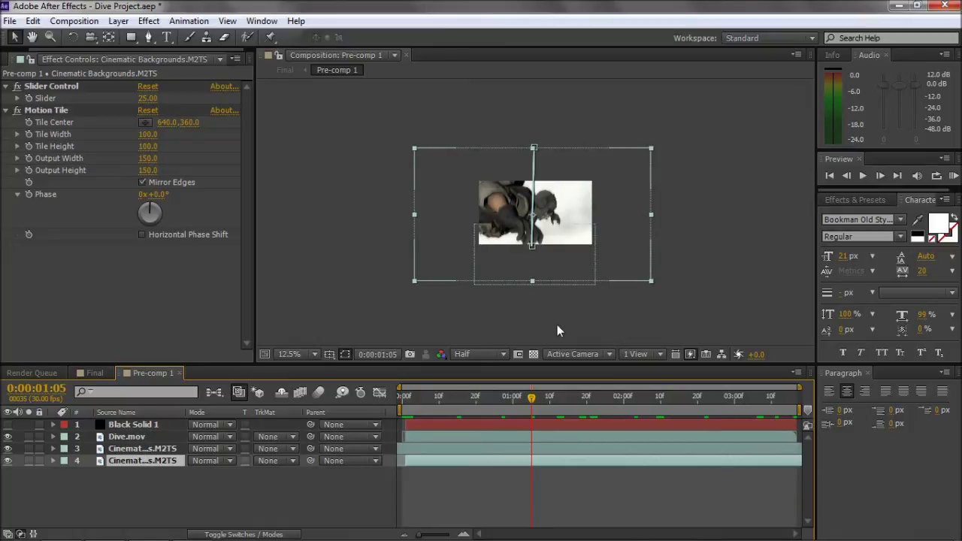
pyautogui.press('.')
pyautogui.press('.')
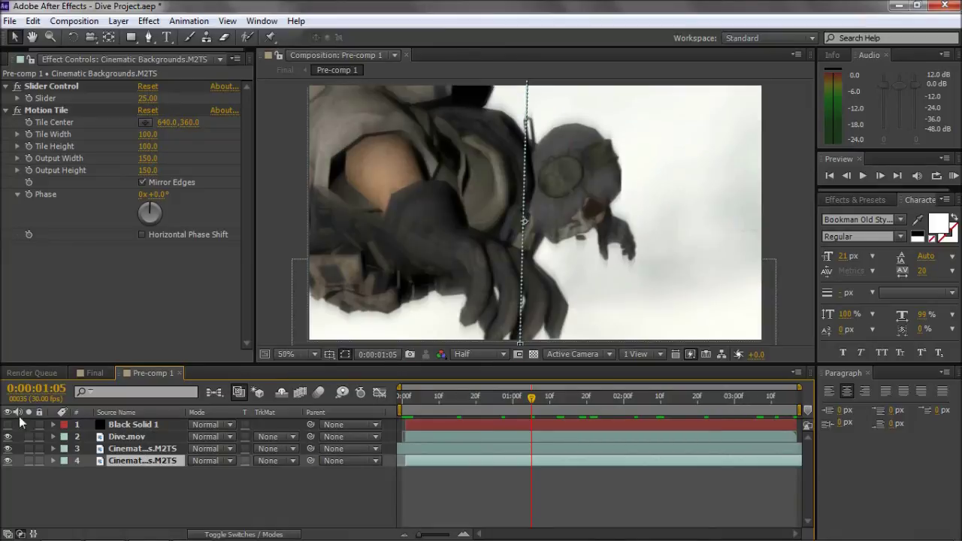
# Select Black Solid 1 and expand Particular's Box emitter settings (1550 particles/sec, velocity -260)
pyautogui.click(111, 425)
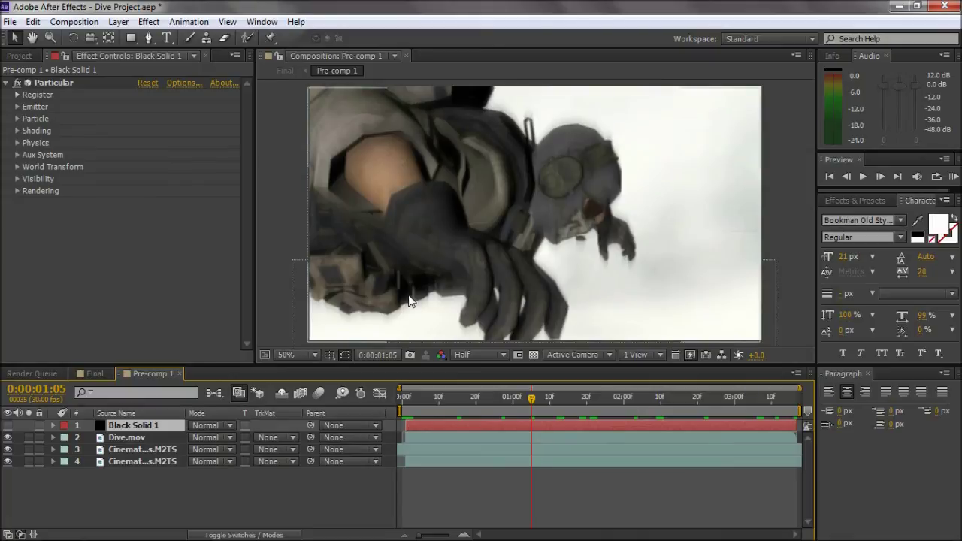
pyautogui.click(118, 21)
pyautogui.press('Escape')
pyautogui.click(127, 437)
pyautogui.click(133, 425)
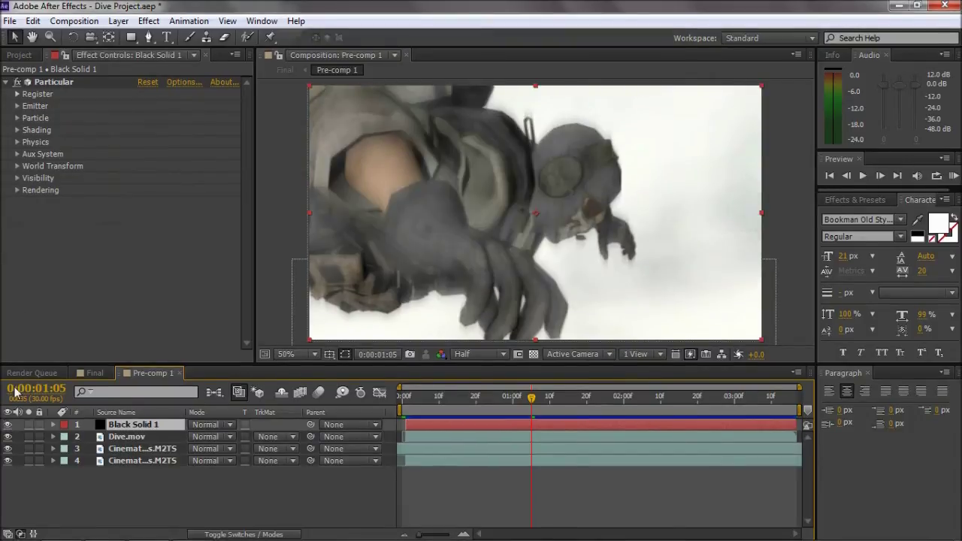
pyautogui.click(146, 22)
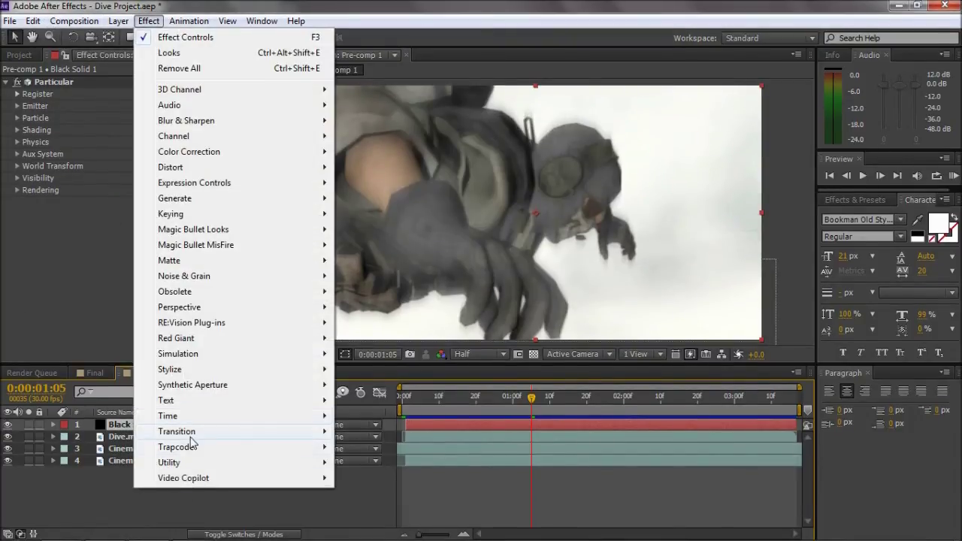
pyautogui.moveTo(194, 448)
pyautogui.click(58, 254)
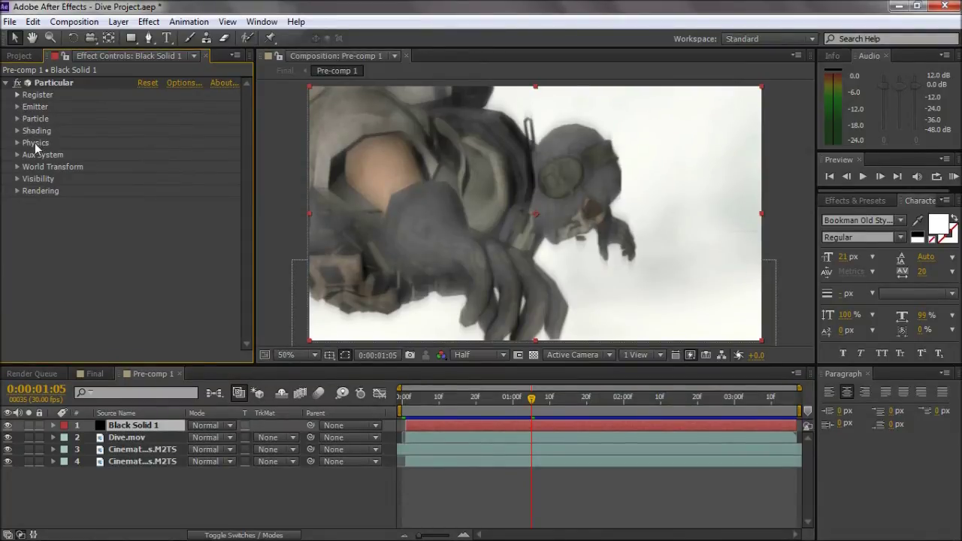
pyautogui.click(16, 107)
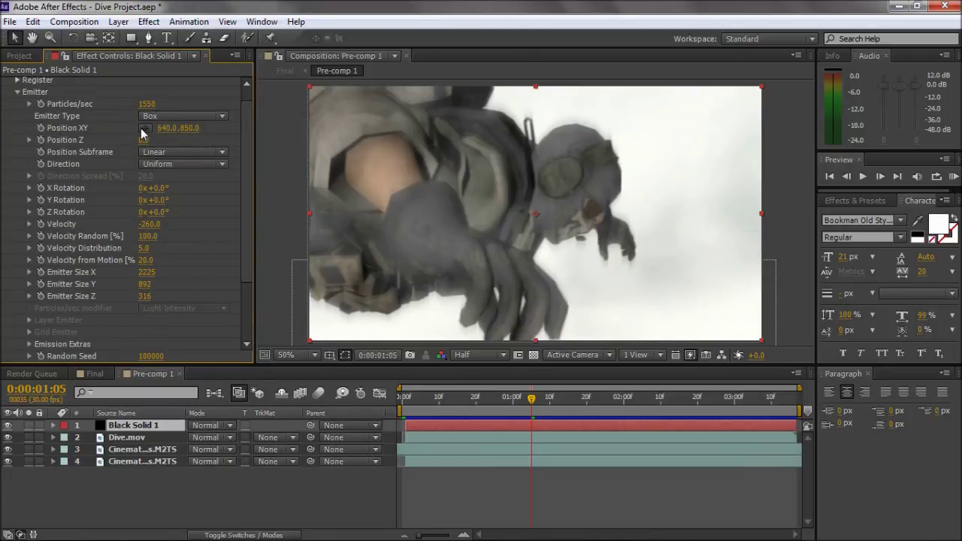
# Place the Particular emitter at 640, 852, just below the frame centre
pyautogui.scroll(-1, 143, 133)
pyautogui.press(',')
pyautogui.press(',')
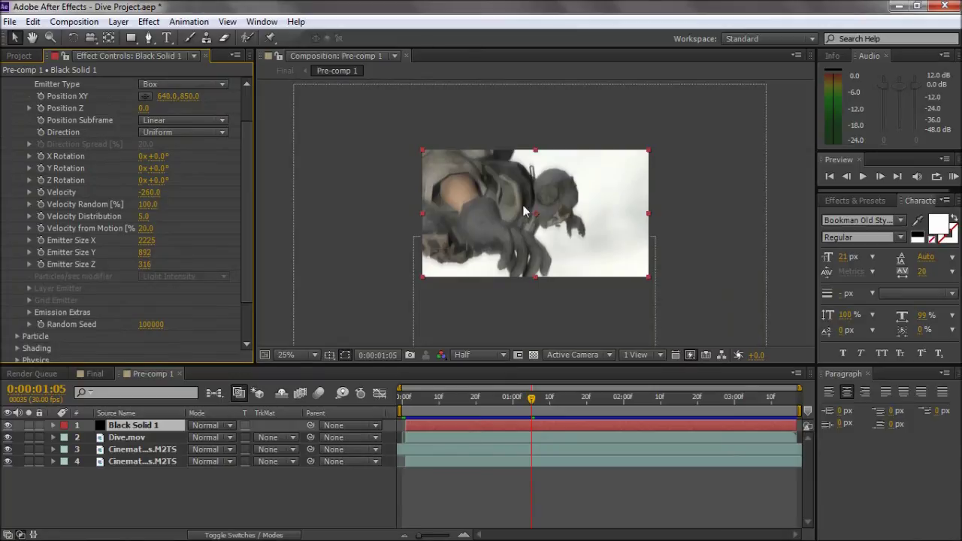
pyautogui.scroll(1, 145, 136)
pyautogui.click(145, 129)
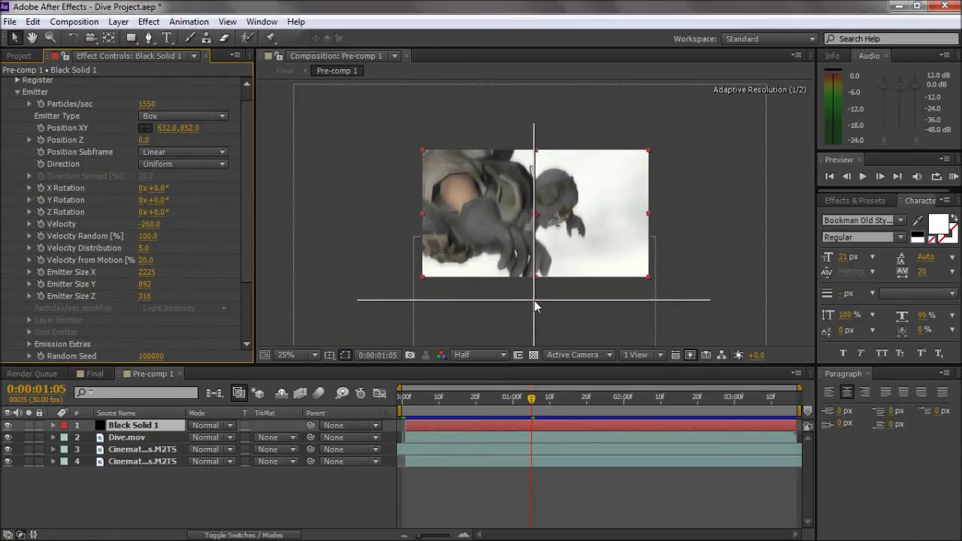
pyautogui.click(535, 301)
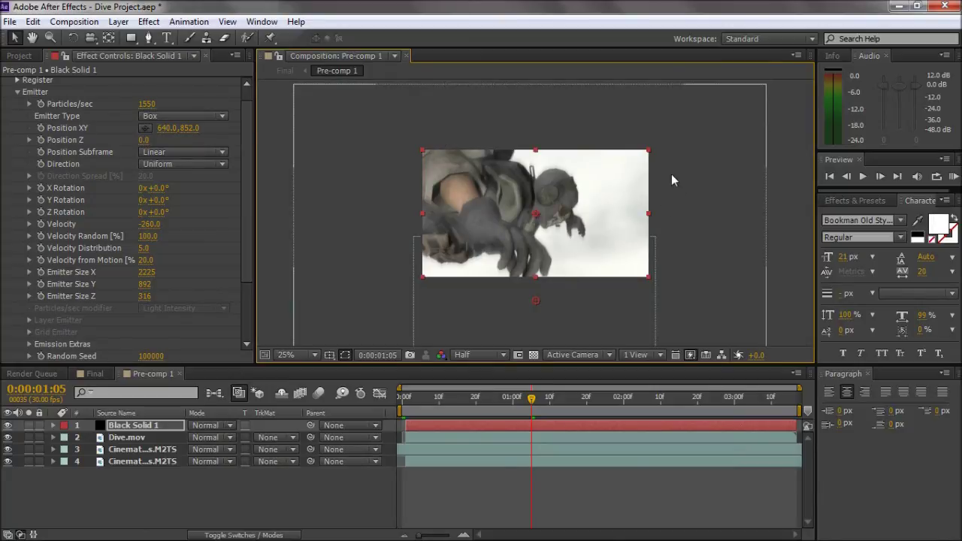
pyautogui.press('.')
pyautogui.press(',')
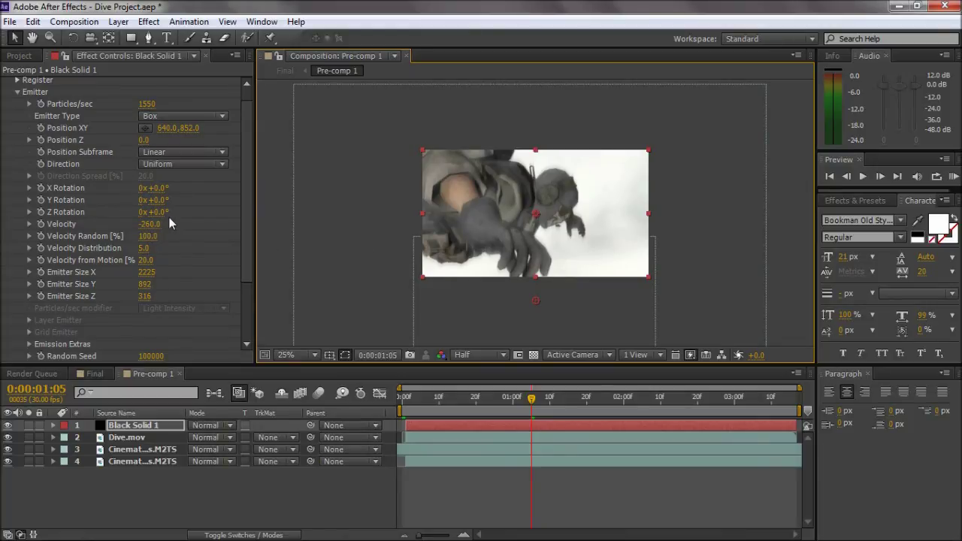
# Adjust the emitter's Velocity Random amount
pyautogui.moveTo(144, 228); pyautogui.dragTo(150, 225)
pyautogui.scroll(-3, 242, 248)
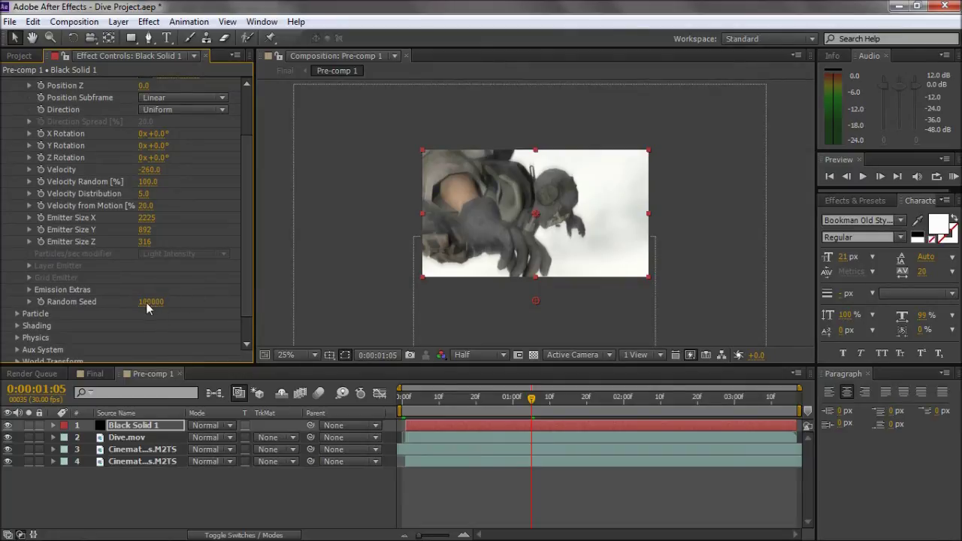
pyautogui.scroll(2, 33, 207)
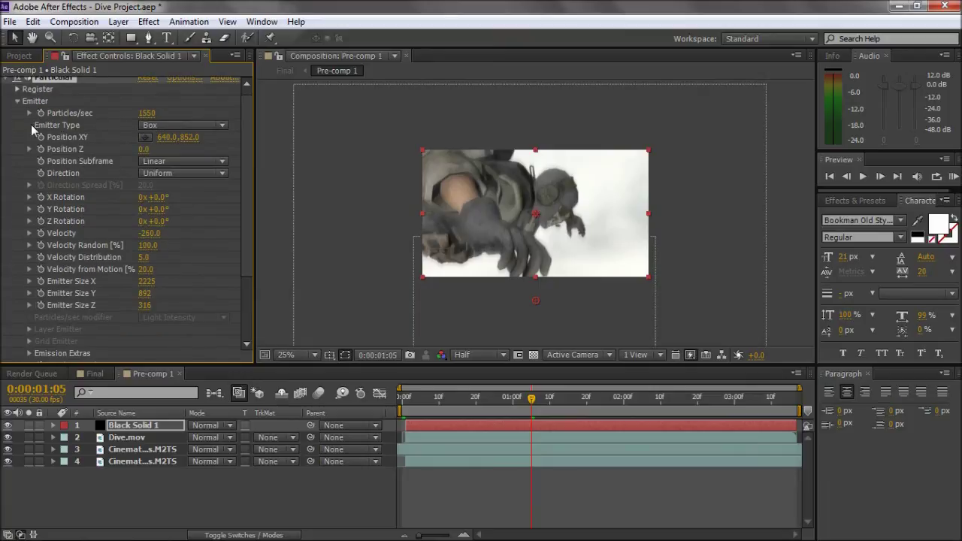
# Review the white Cloudlet particle settings, then show Physics: Air model, gravity -10000
pyautogui.click(17, 101)
pyautogui.click(18, 119)
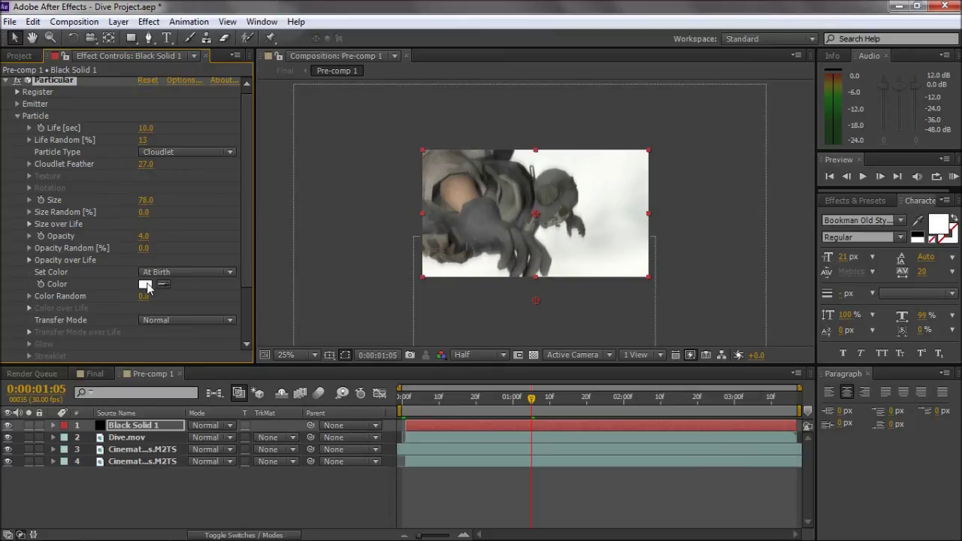
pyautogui.click(18, 117)
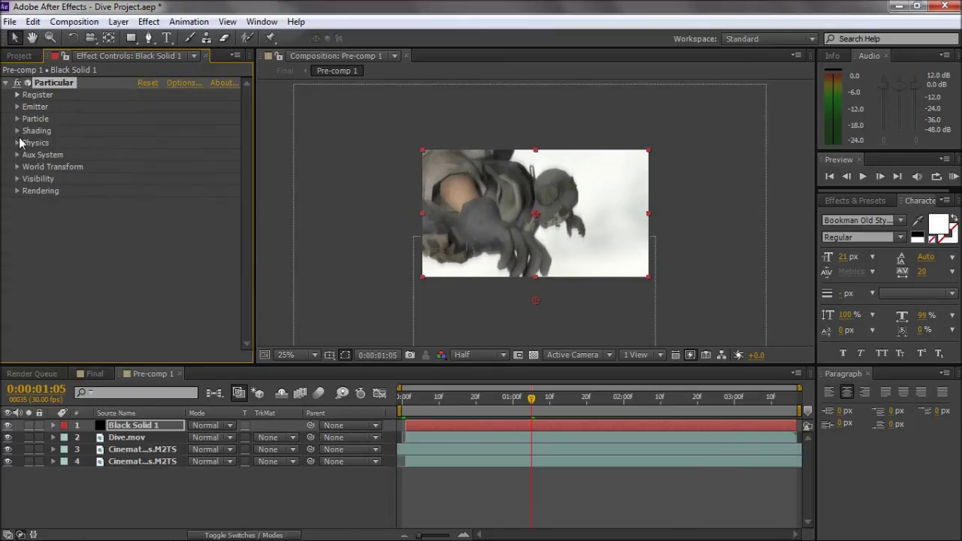
pyautogui.click(17, 143)
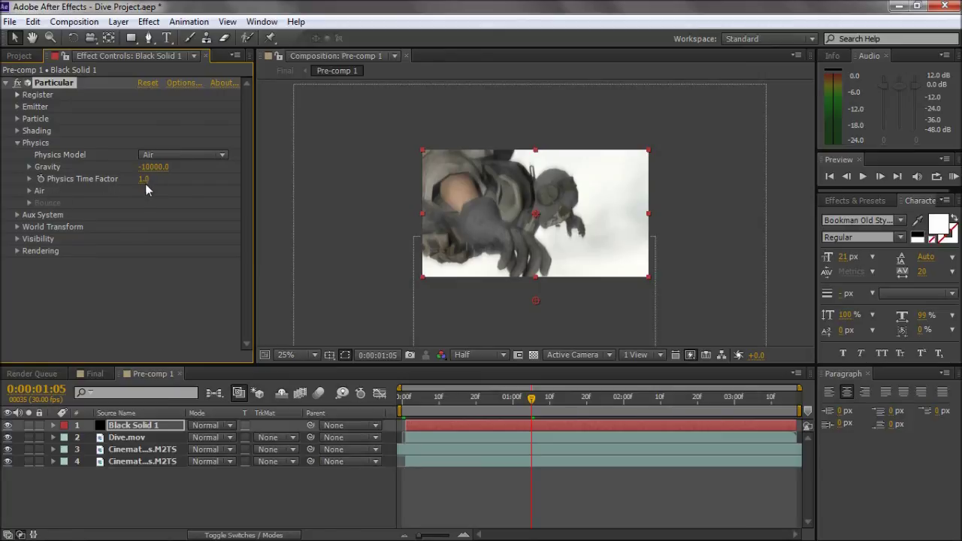
# Collapse the Physics settings and confirm Black Solid 1's opacity reads 30%
pyautogui.click(17, 143)
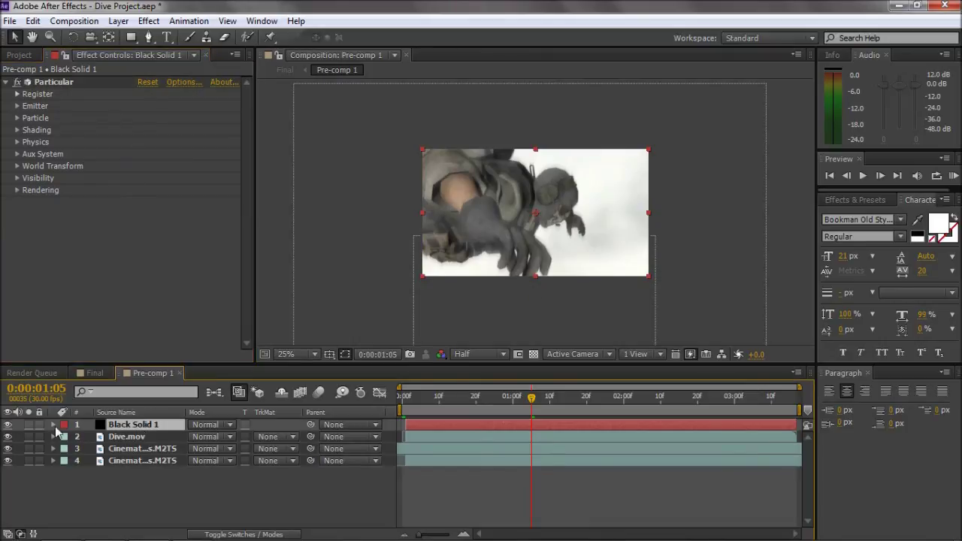
pyautogui.press('t')
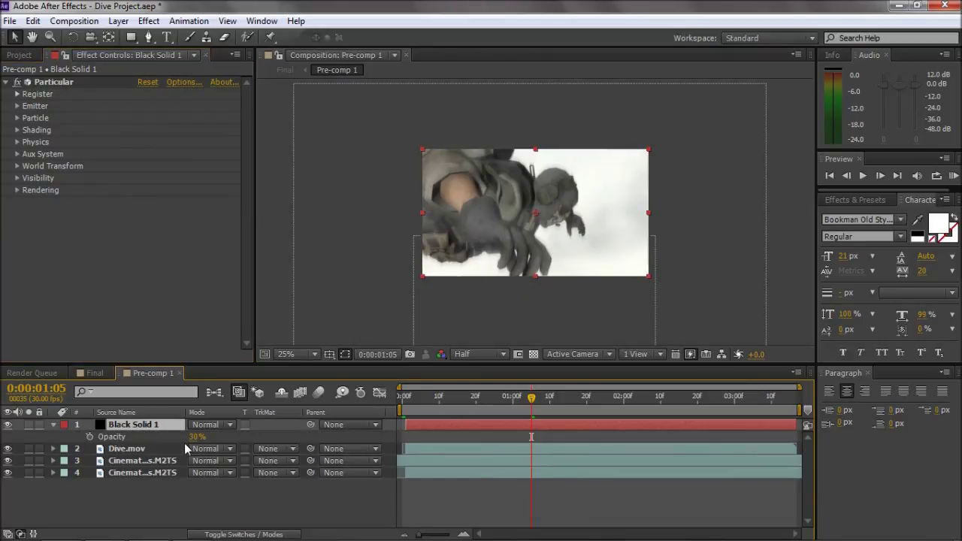
pyautogui.press('t')
# Zoom the viewer to 50%, select layer 4, and scrub through the dive to preview the composite
pyautogui.moveTo(451, 397); pyautogui.dragTo(618, 398)
pyautogui.press('.')
pyautogui.press('KP_4')
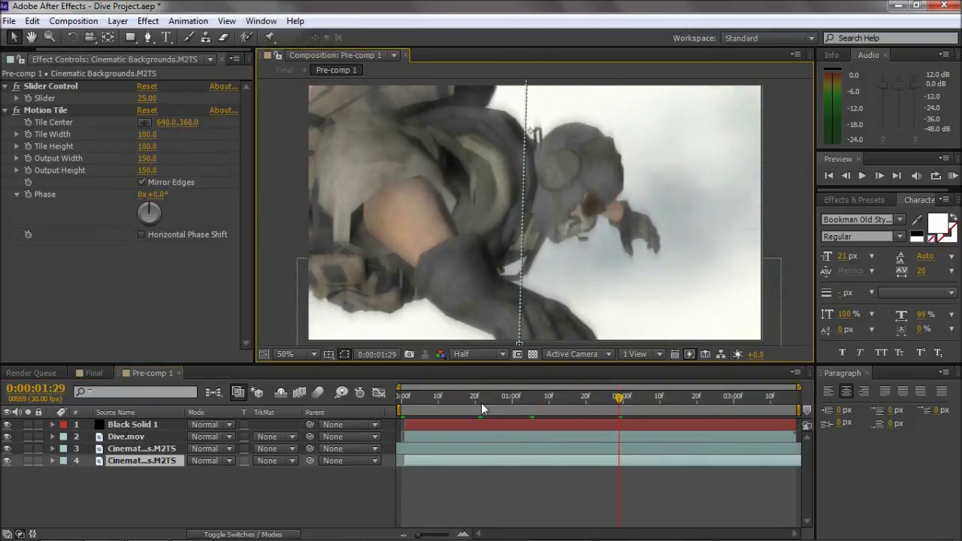
pyautogui.moveTo(476, 399); pyautogui.dragTo(664, 409)
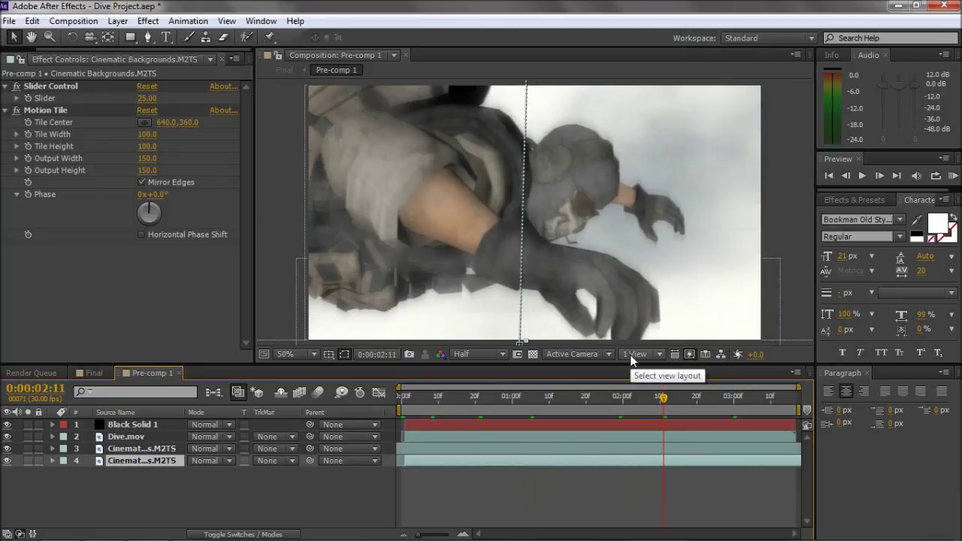